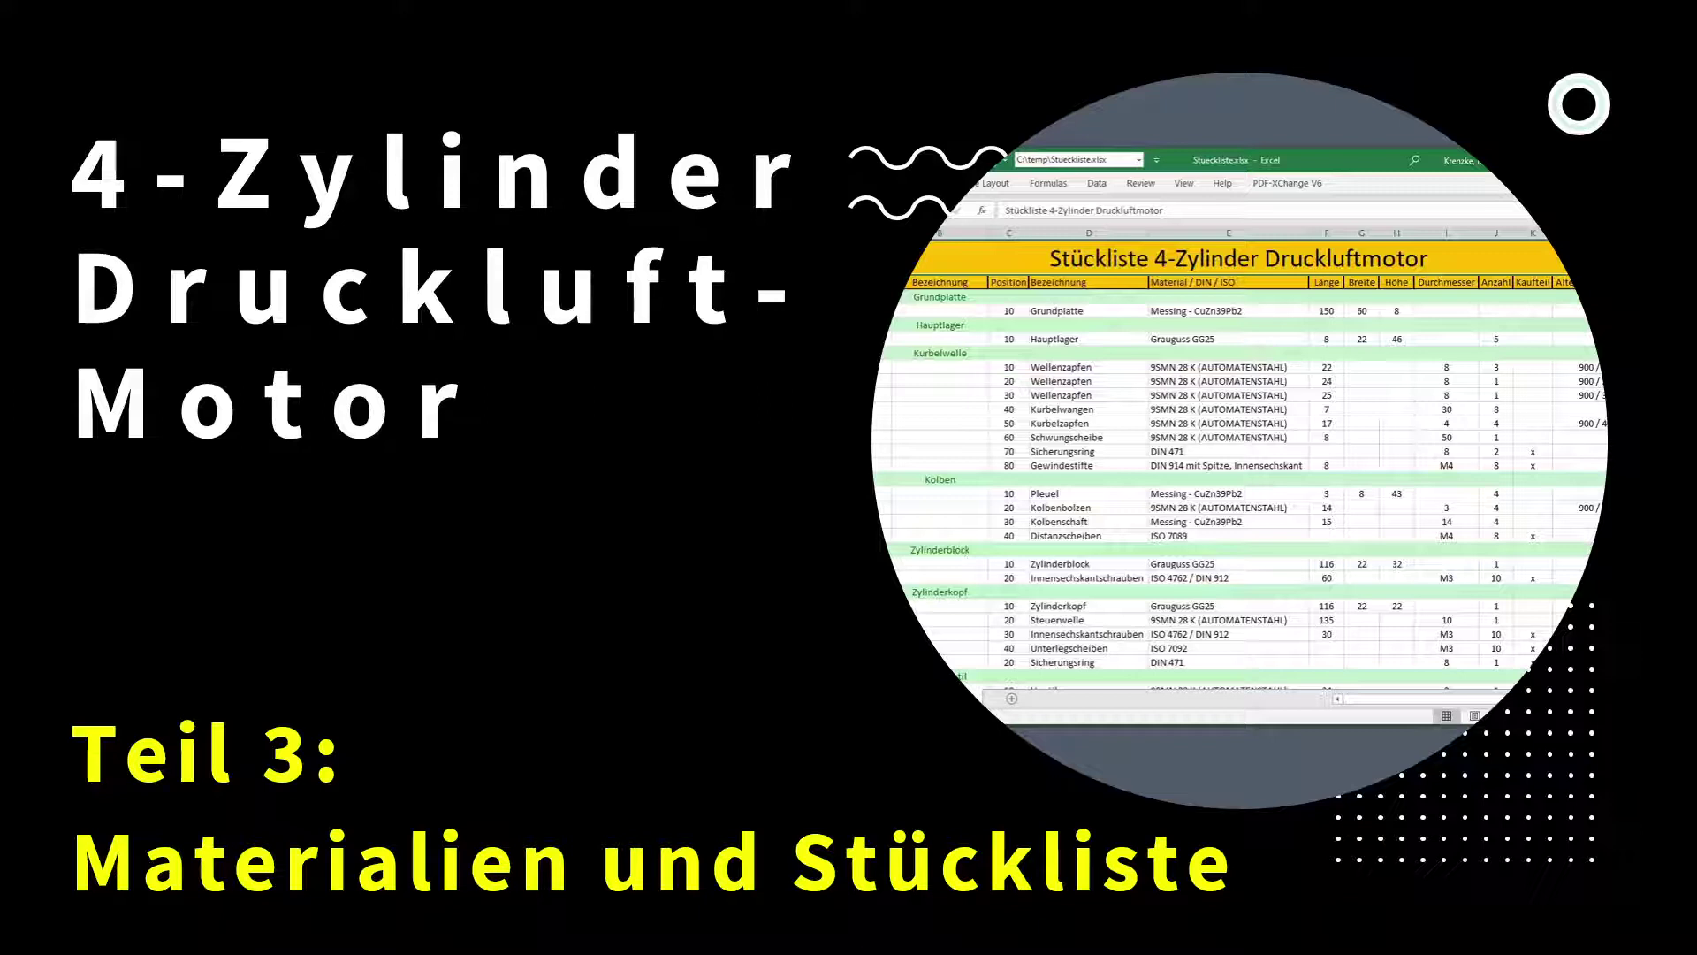
# Show the Grundplatte base plate in the FreeCAD 3D view, then return to the Excel parts list
pyautogui.hotkey('alt', 'Tab')
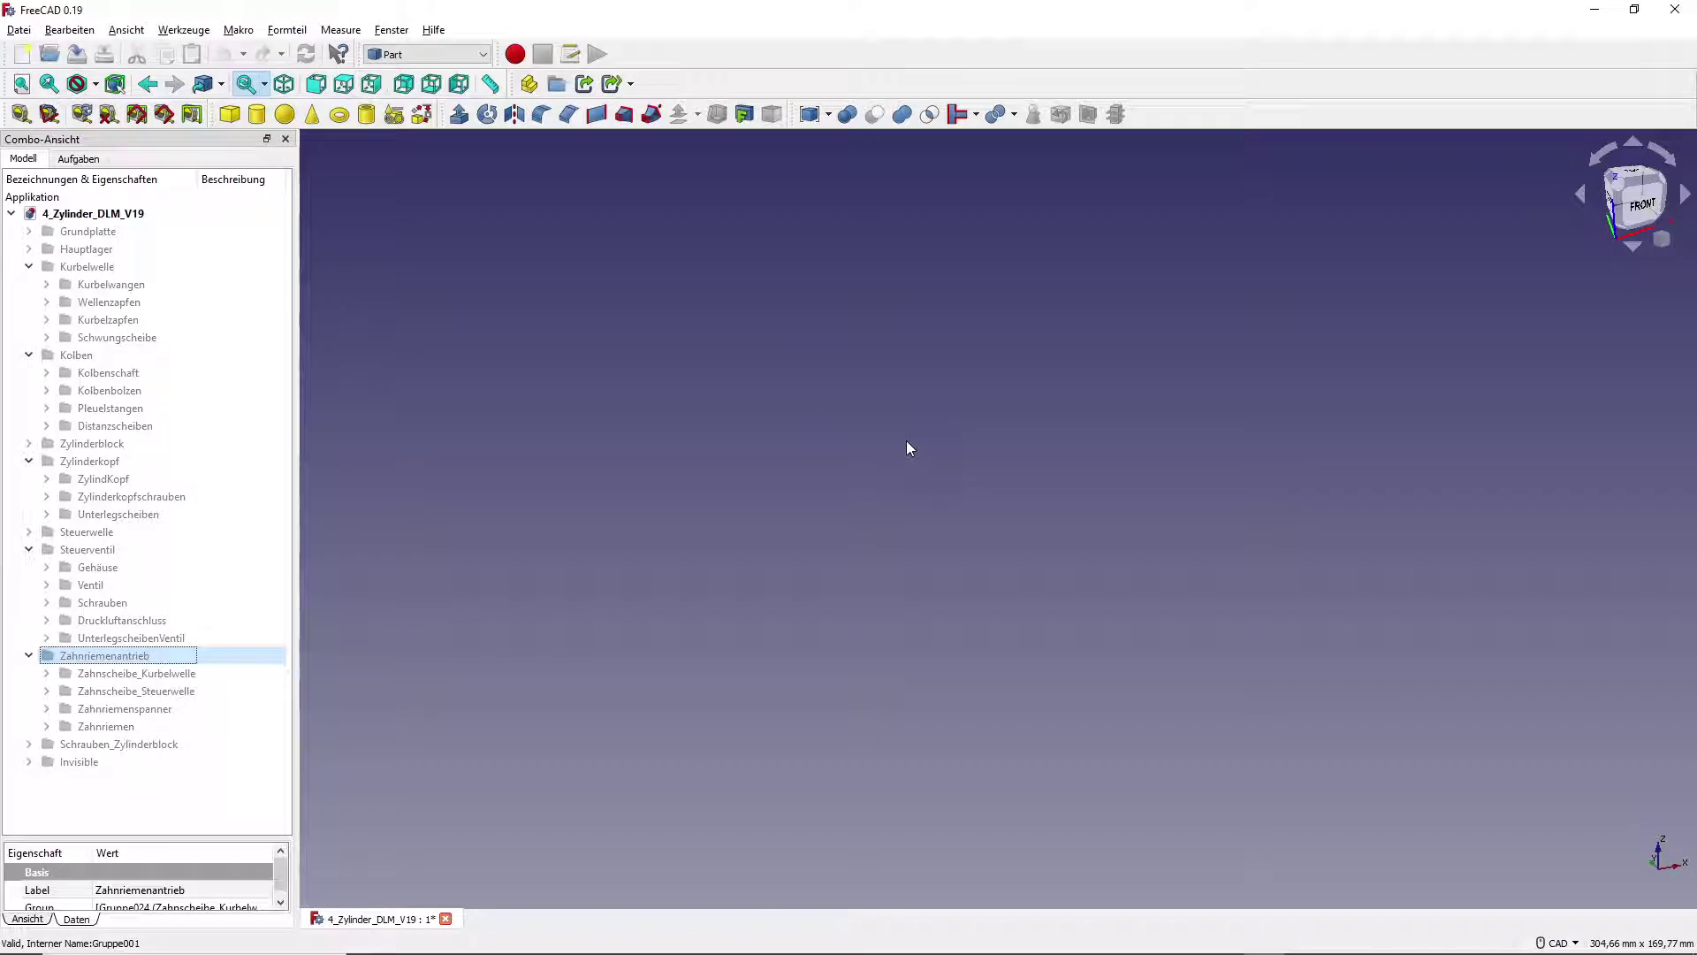
pyautogui.click(93, 232)
pyautogui.press('space')
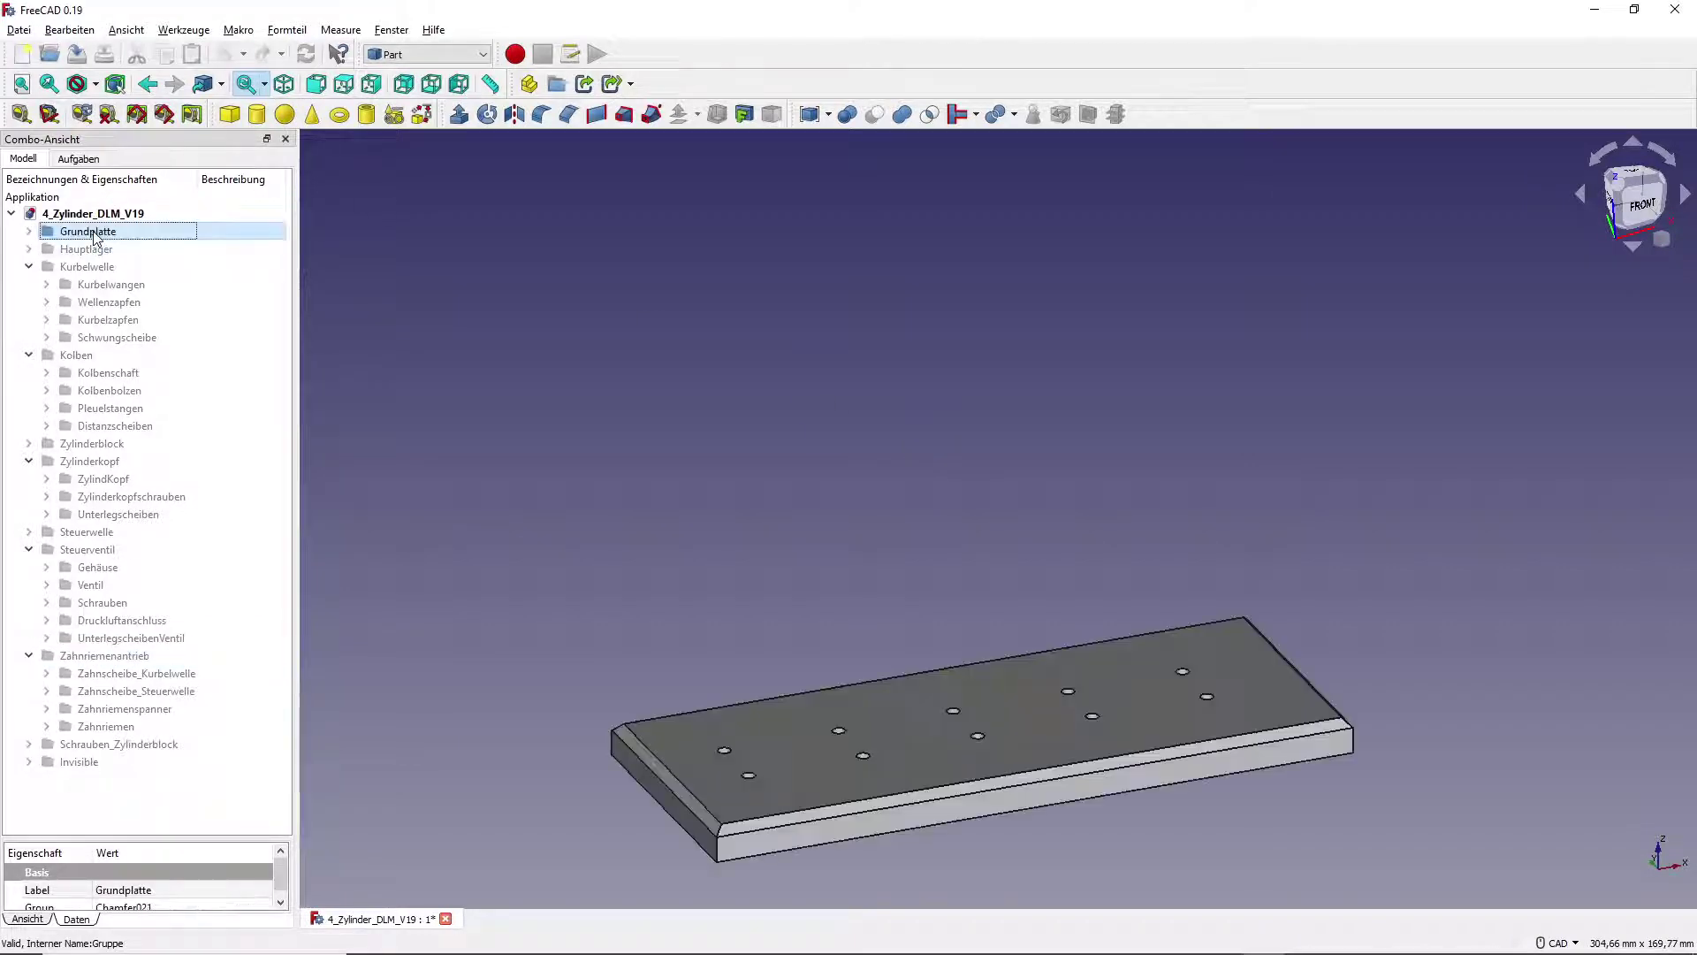
pyautogui.hotkey('alt', 'Tab')
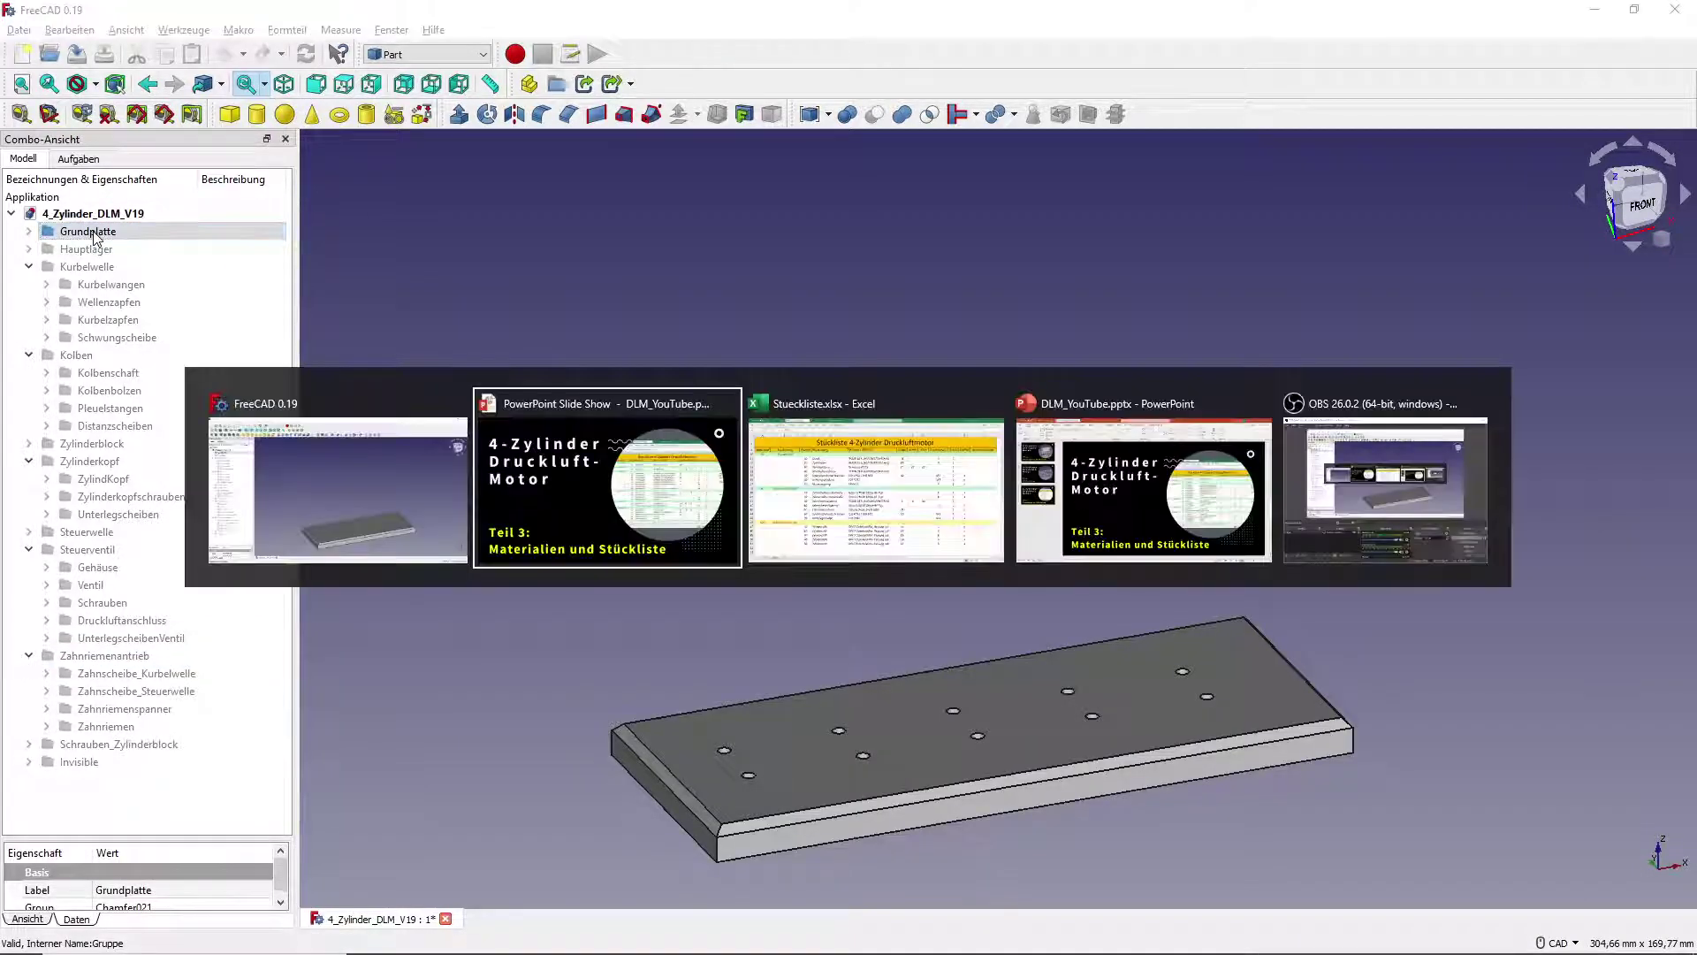
# Select the Grundplatte rows 3 and 4 in the parts list
pyautogui.scroll(8, 291, 288)
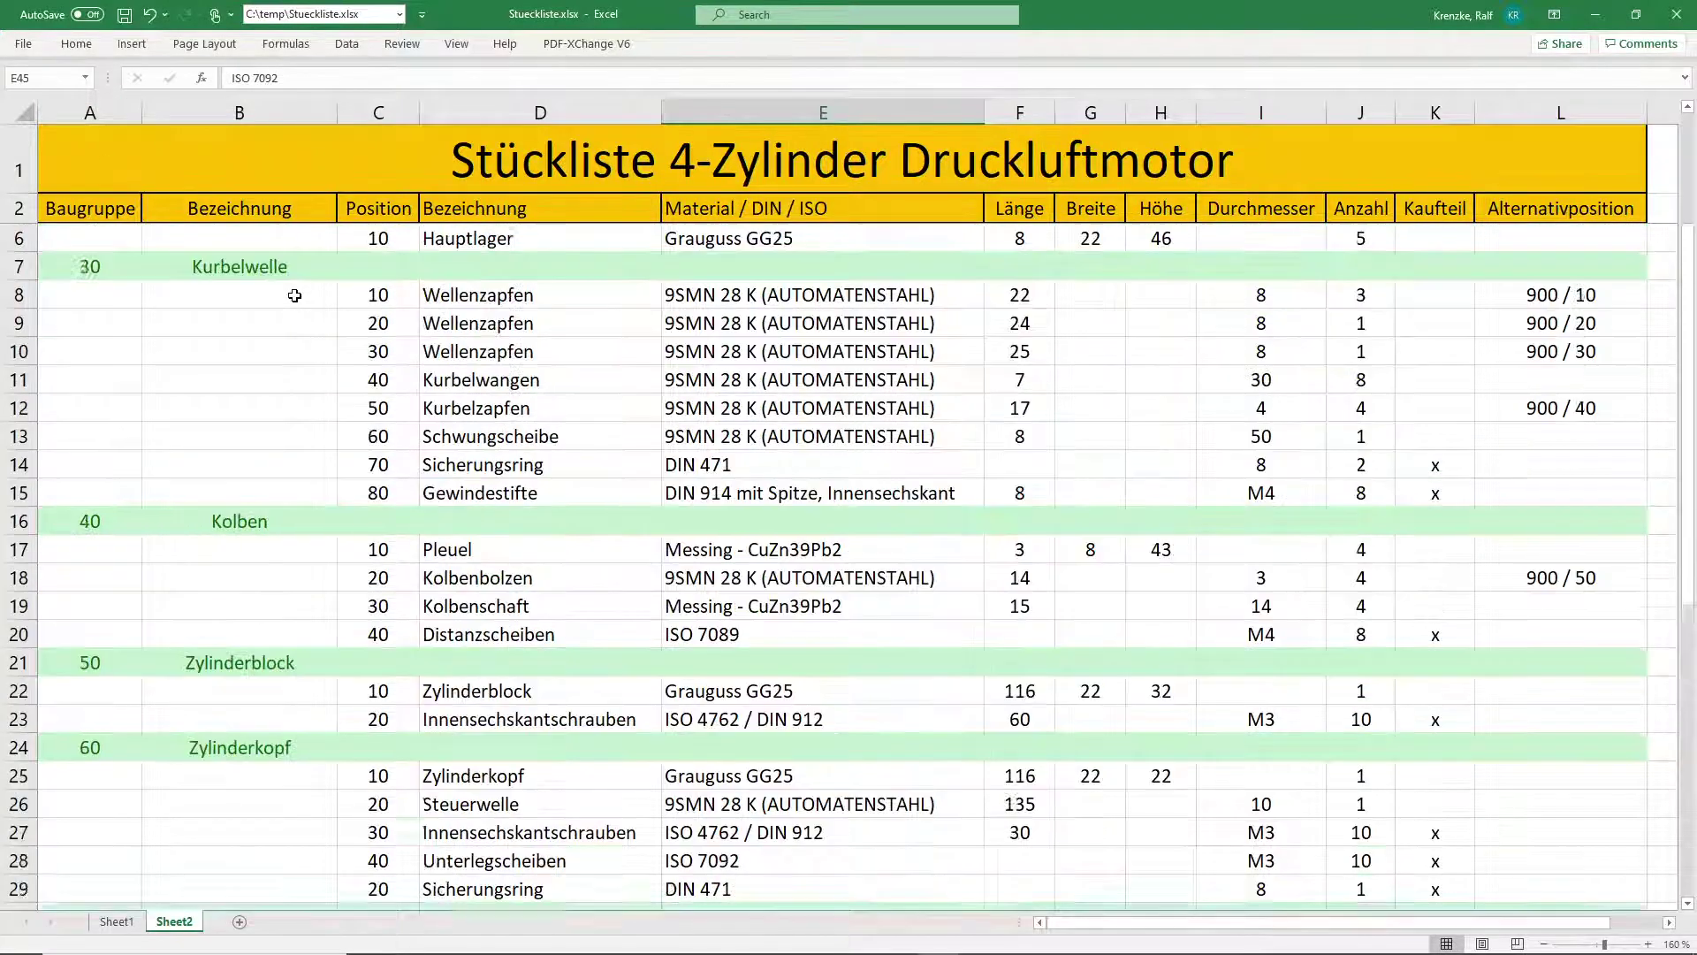
pyautogui.scroll(1, 292, 291)
pyautogui.moveTo(77, 238); pyautogui.dragTo(711, 273)
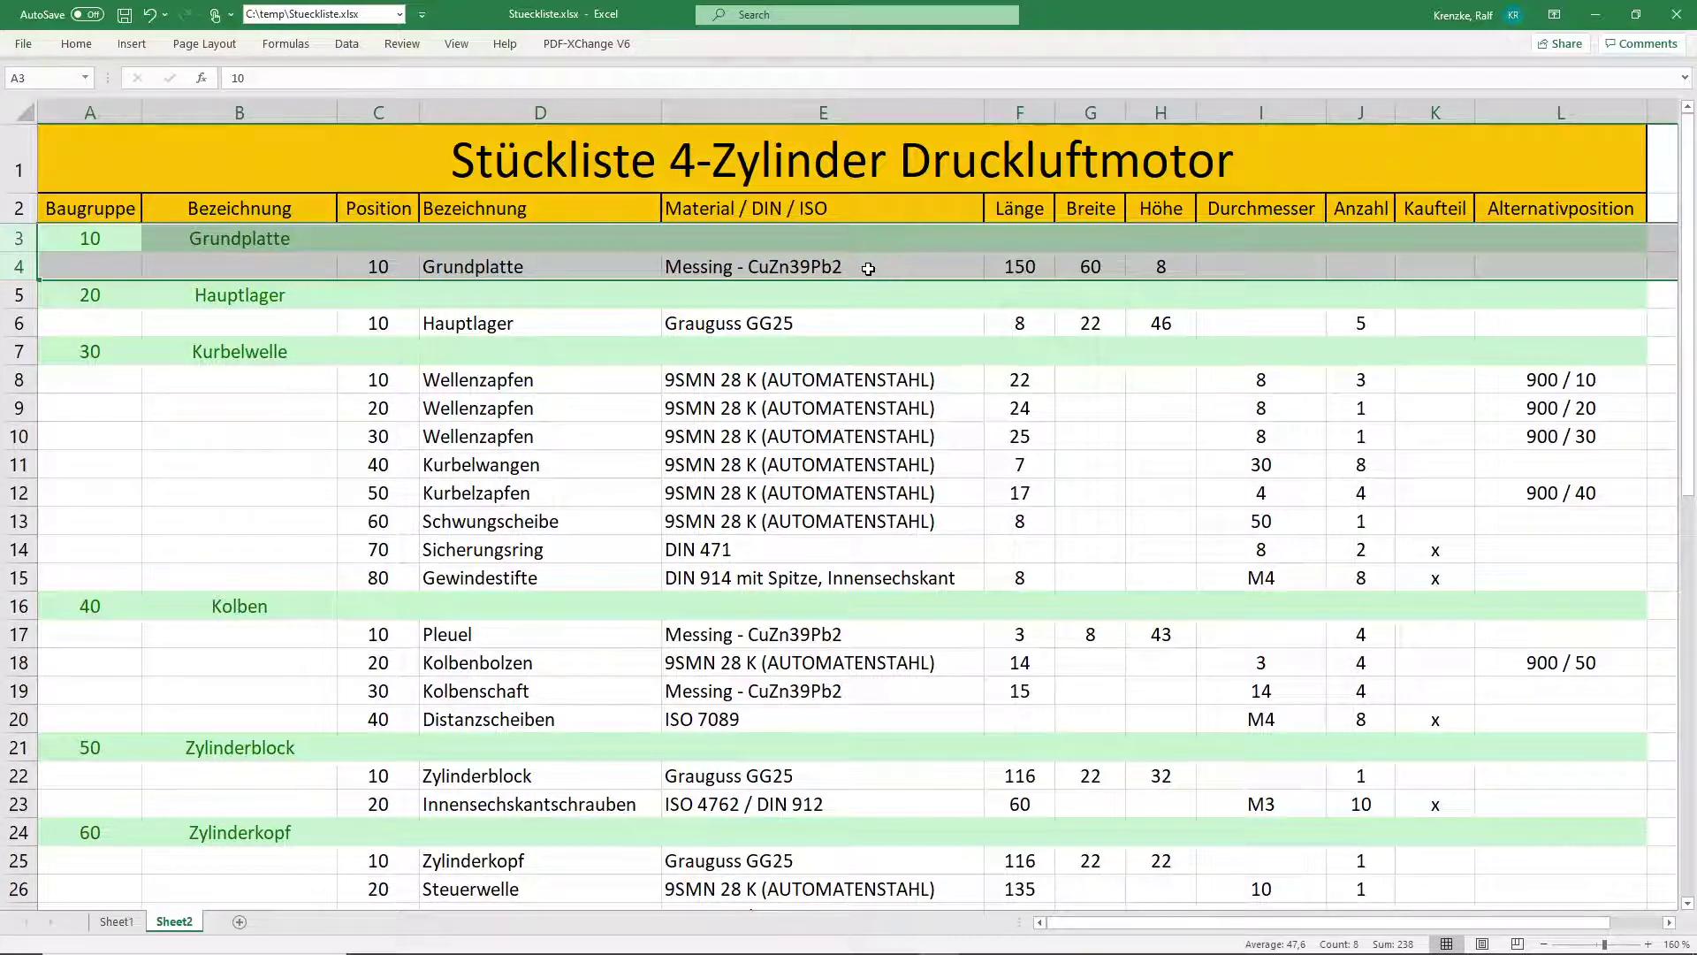
# Hide the base plate and show the Hauptlager bearing blocks in FreeCAD
pyautogui.press('space')
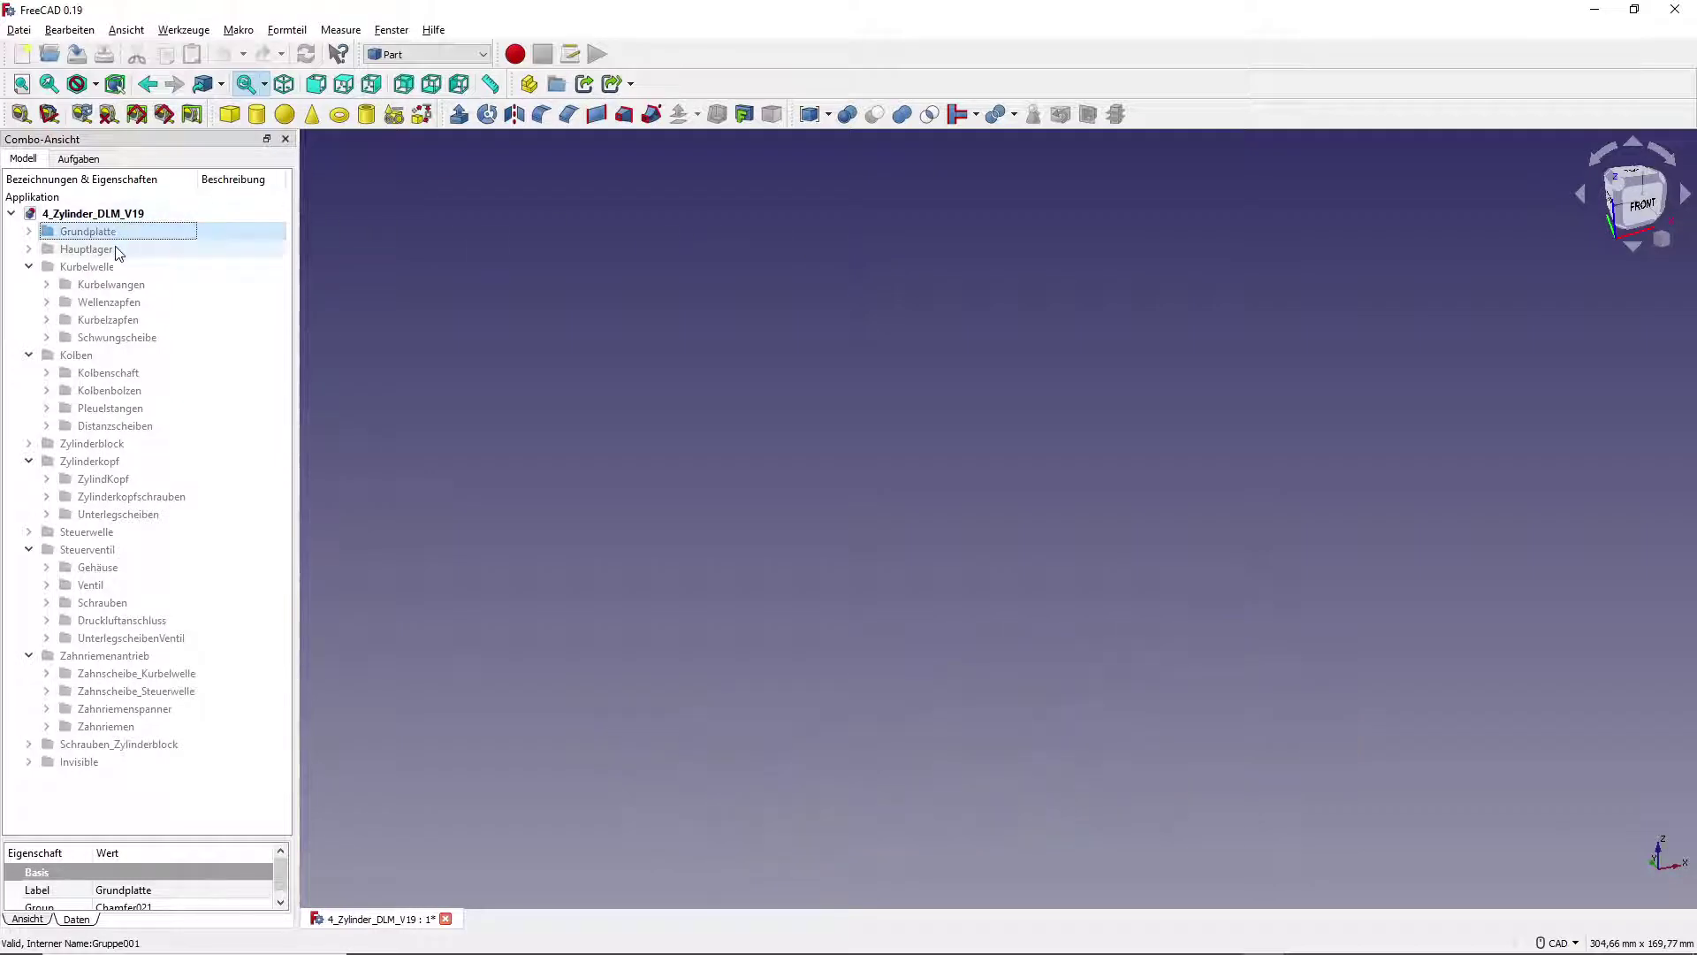
pyautogui.click(113, 251)
pyautogui.press('space')
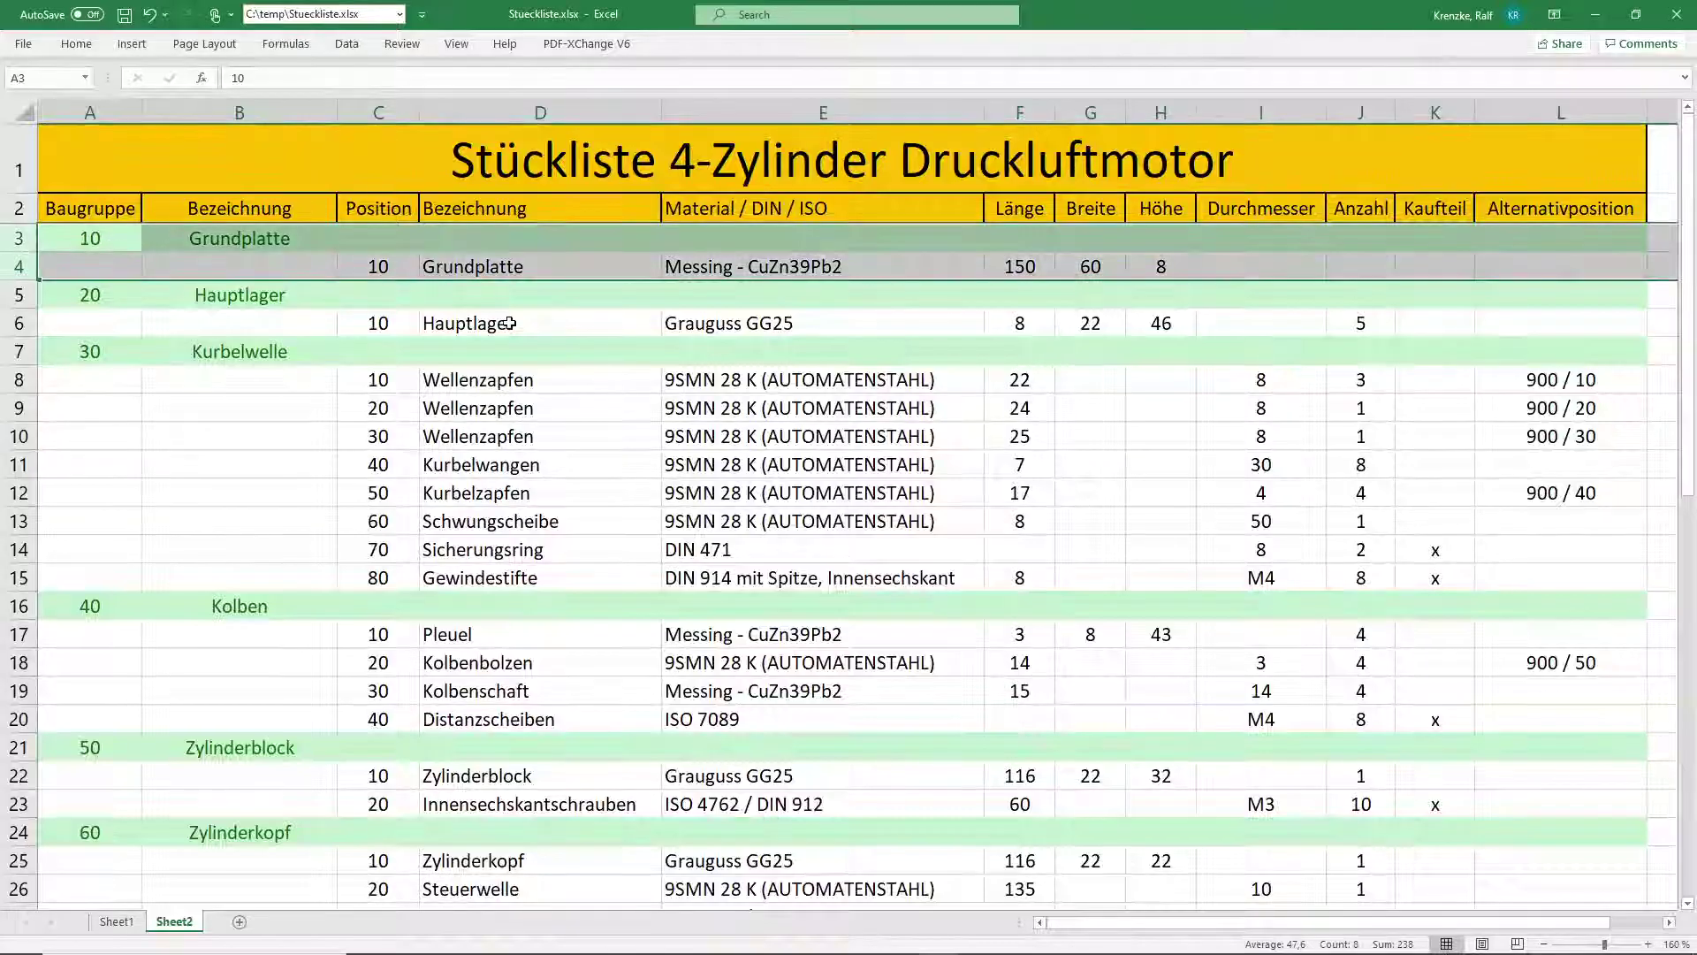
# Review Hauptlager rows 5–6, its quantity in J6 and dimensions 8 × 22 × 46 in F6:H6
pyautogui.moveTo(19, 295); pyautogui.dragTo(19, 322)
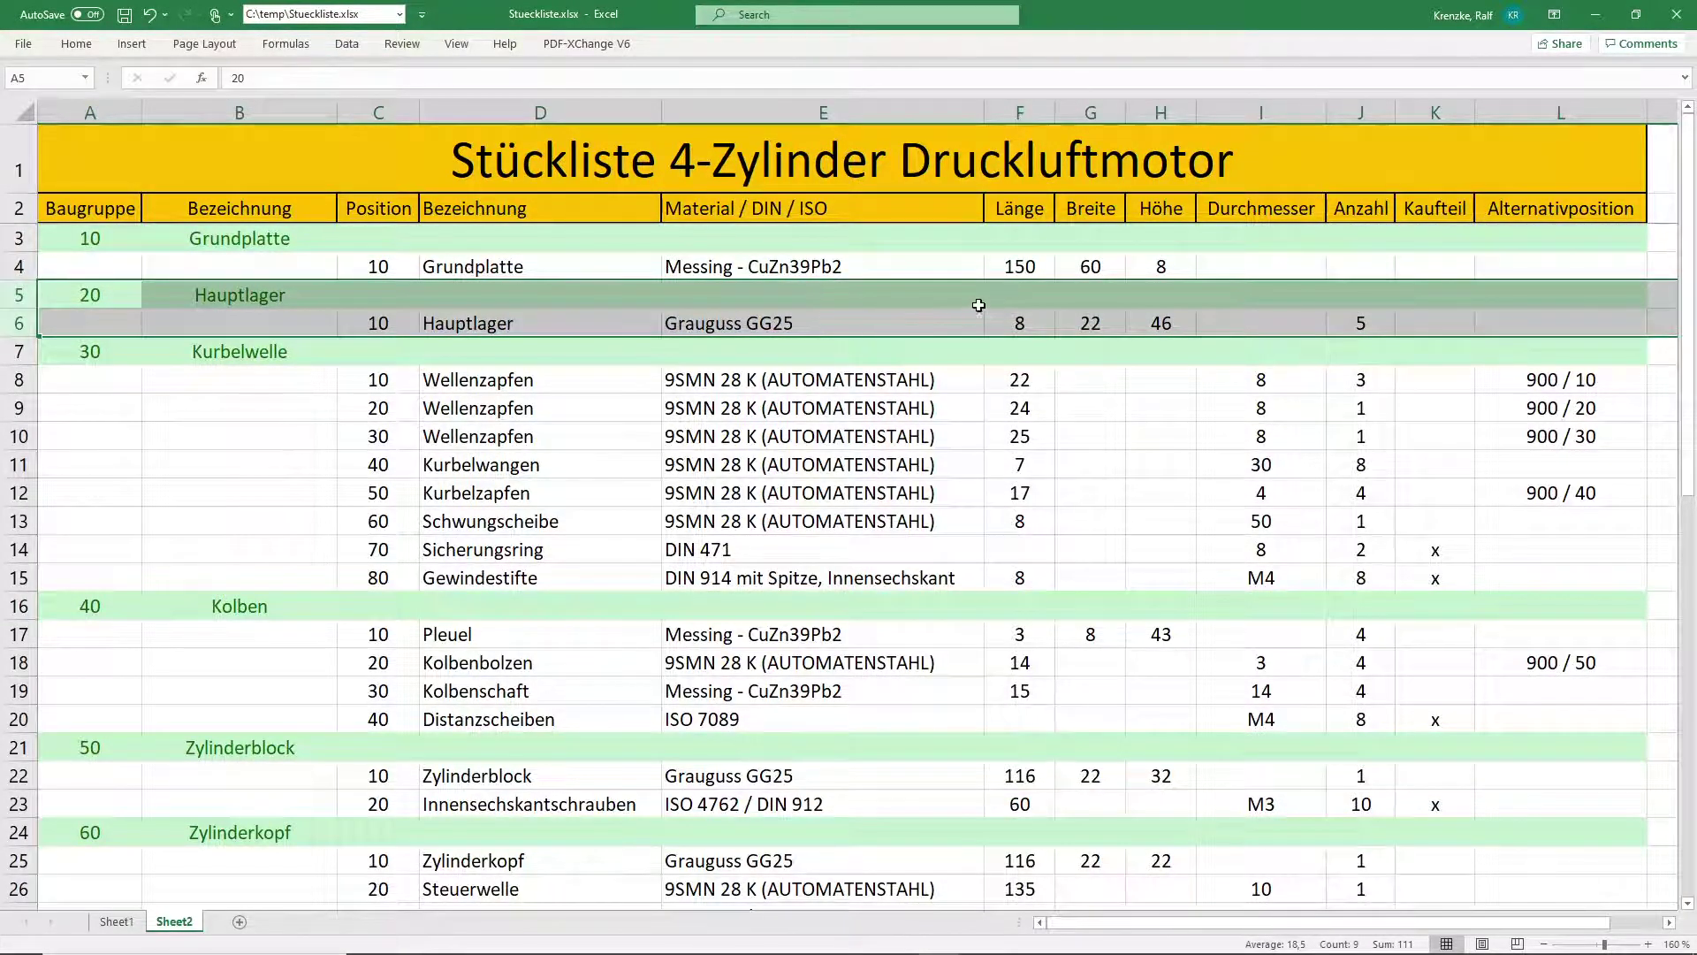
pyautogui.click(1360, 327)
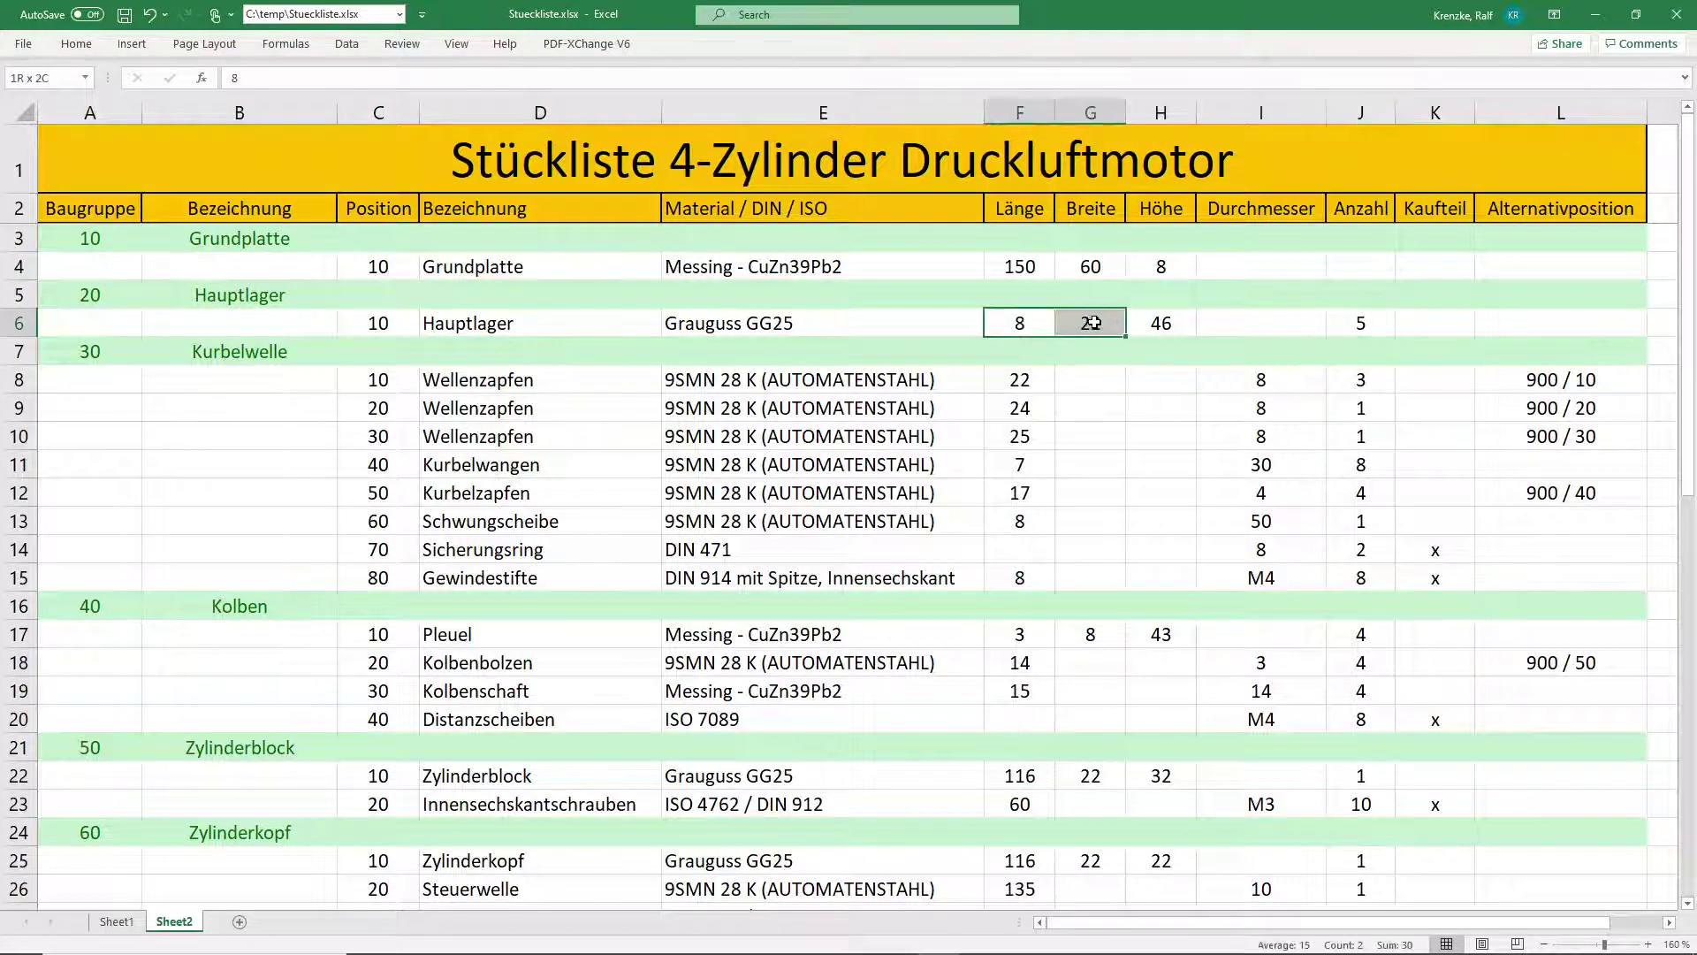
pyautogui.moveTo(1031, 322); pyautogui.dragTo(1152, 323)
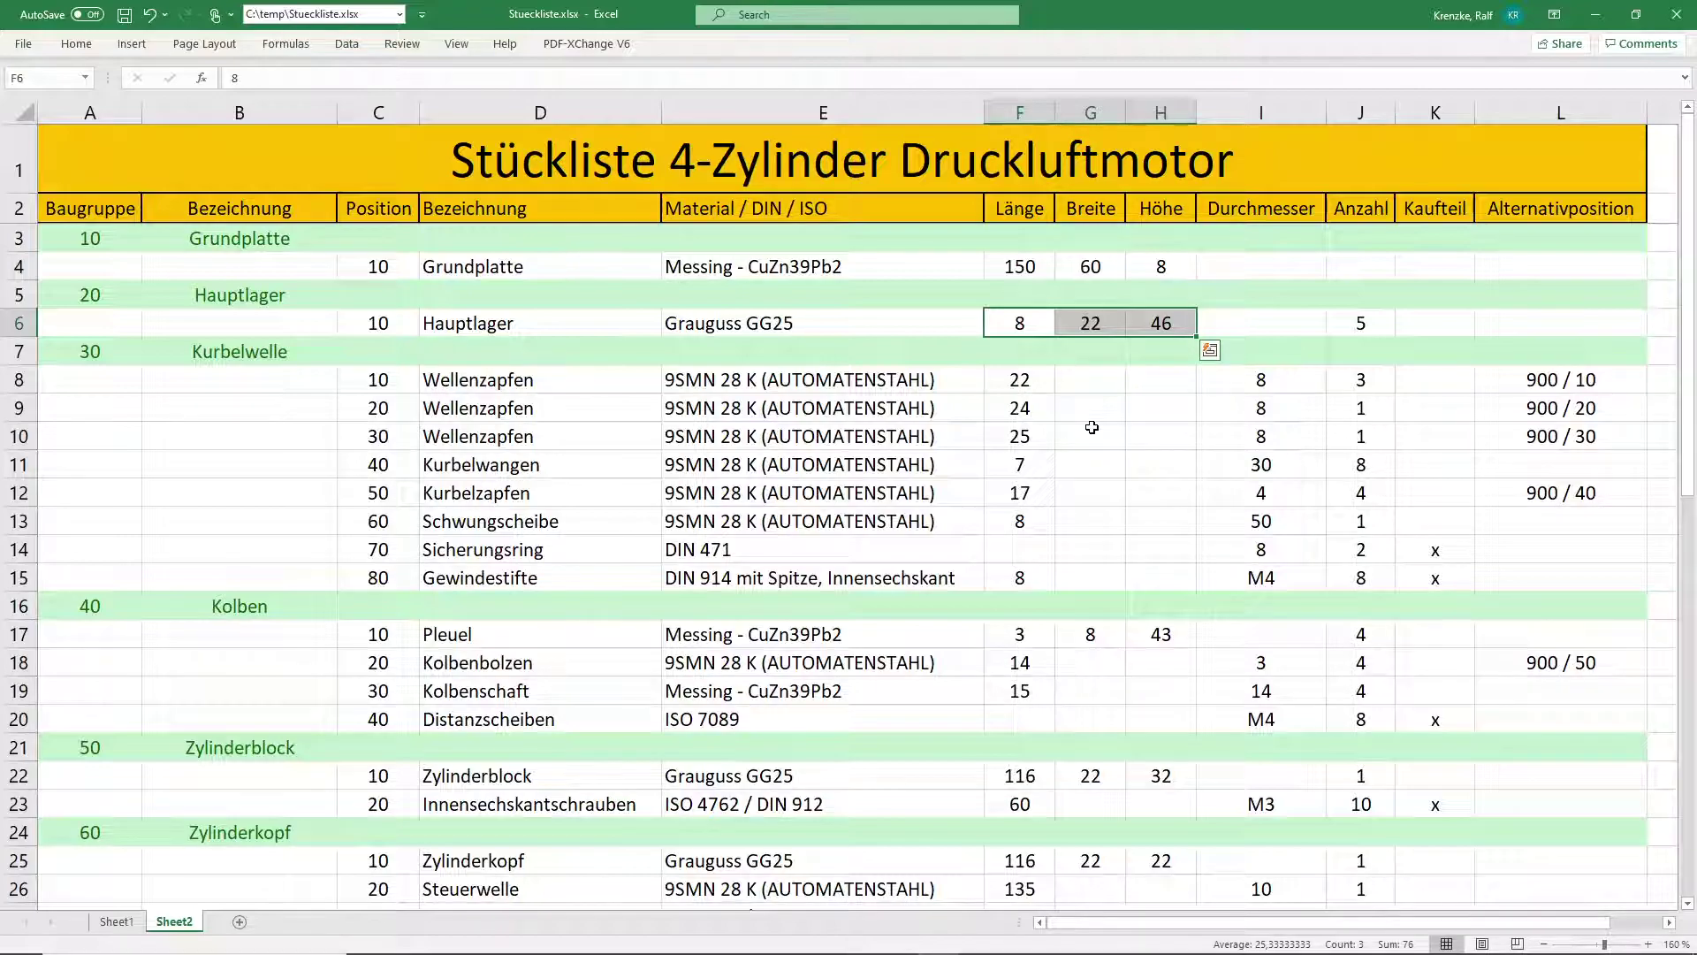
# Hide the Hauptlager bearing blocks, show the Kurbelwelle crankshaft, then return to Excel
pyautogui.press('space')
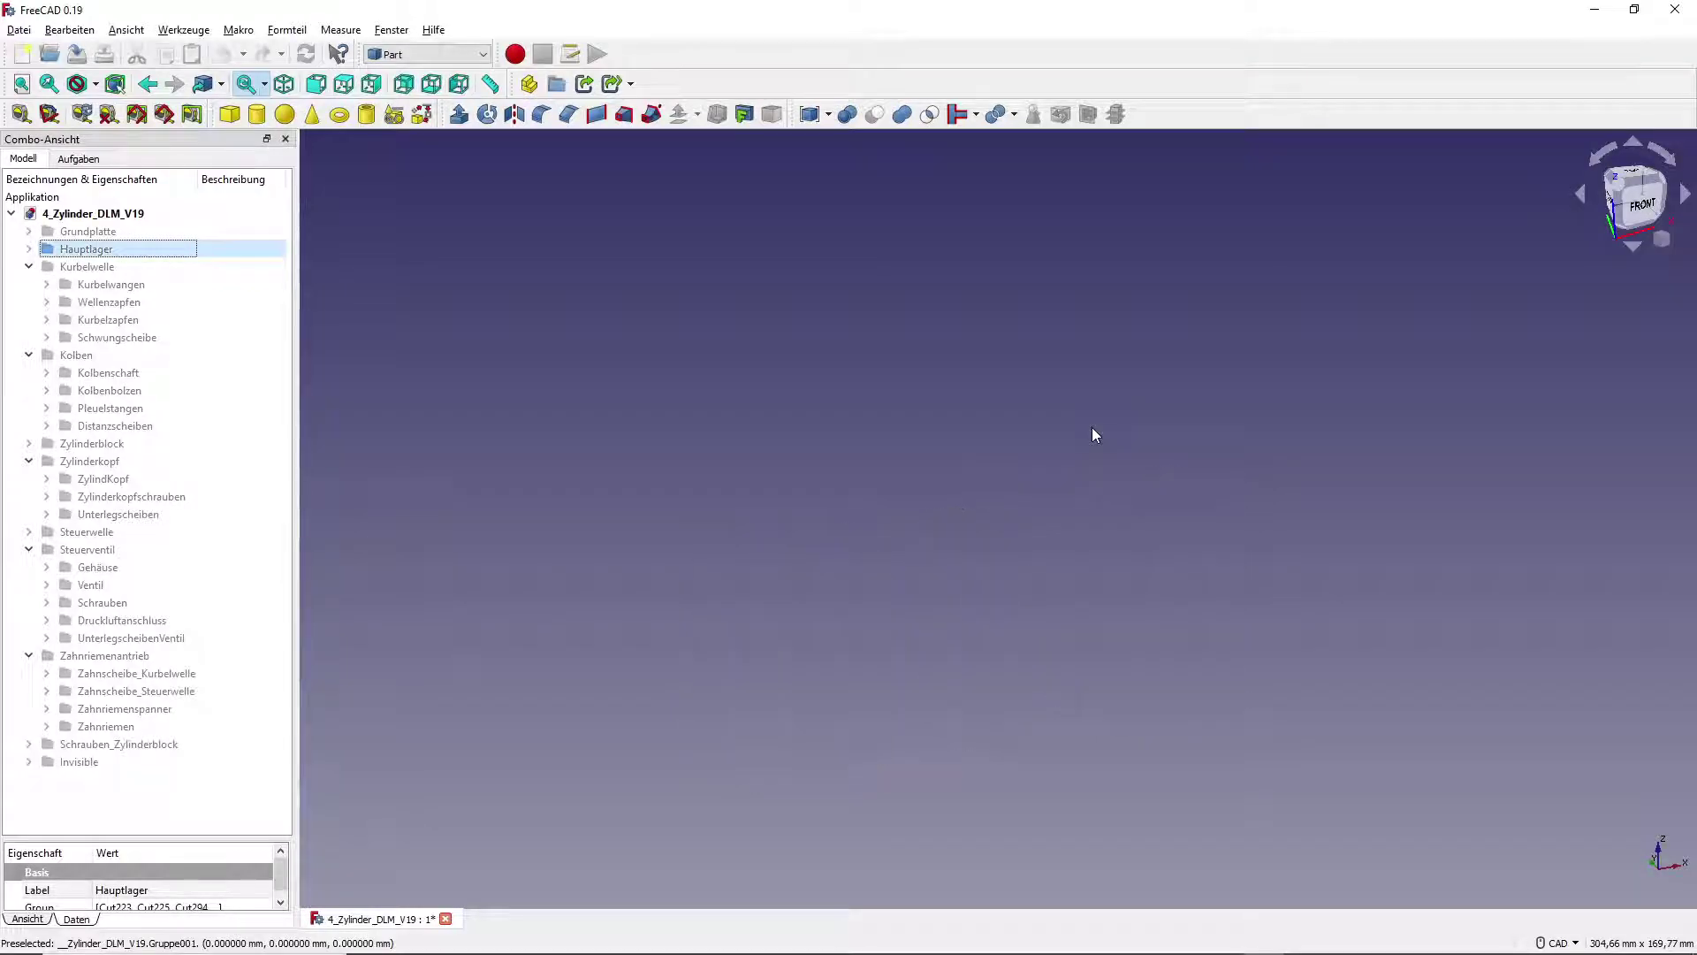
pyautogui.click(106, 267)
pyautogui.press('space')
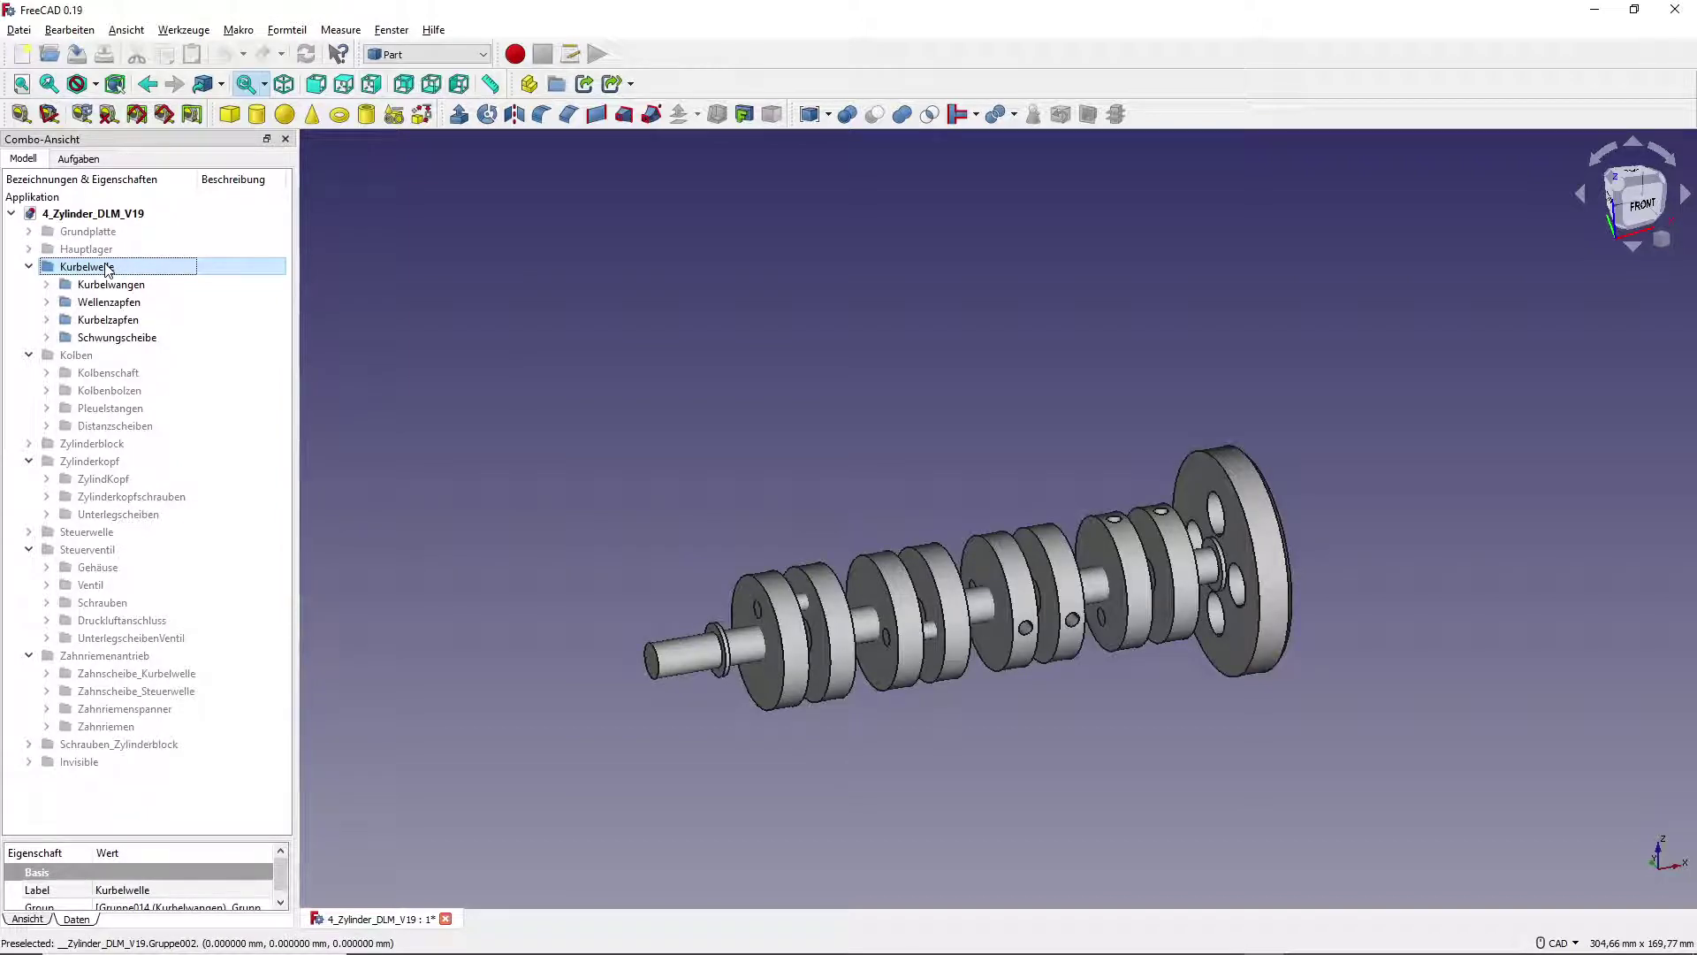
pyautogui.hotkey('alt', 'Tab')
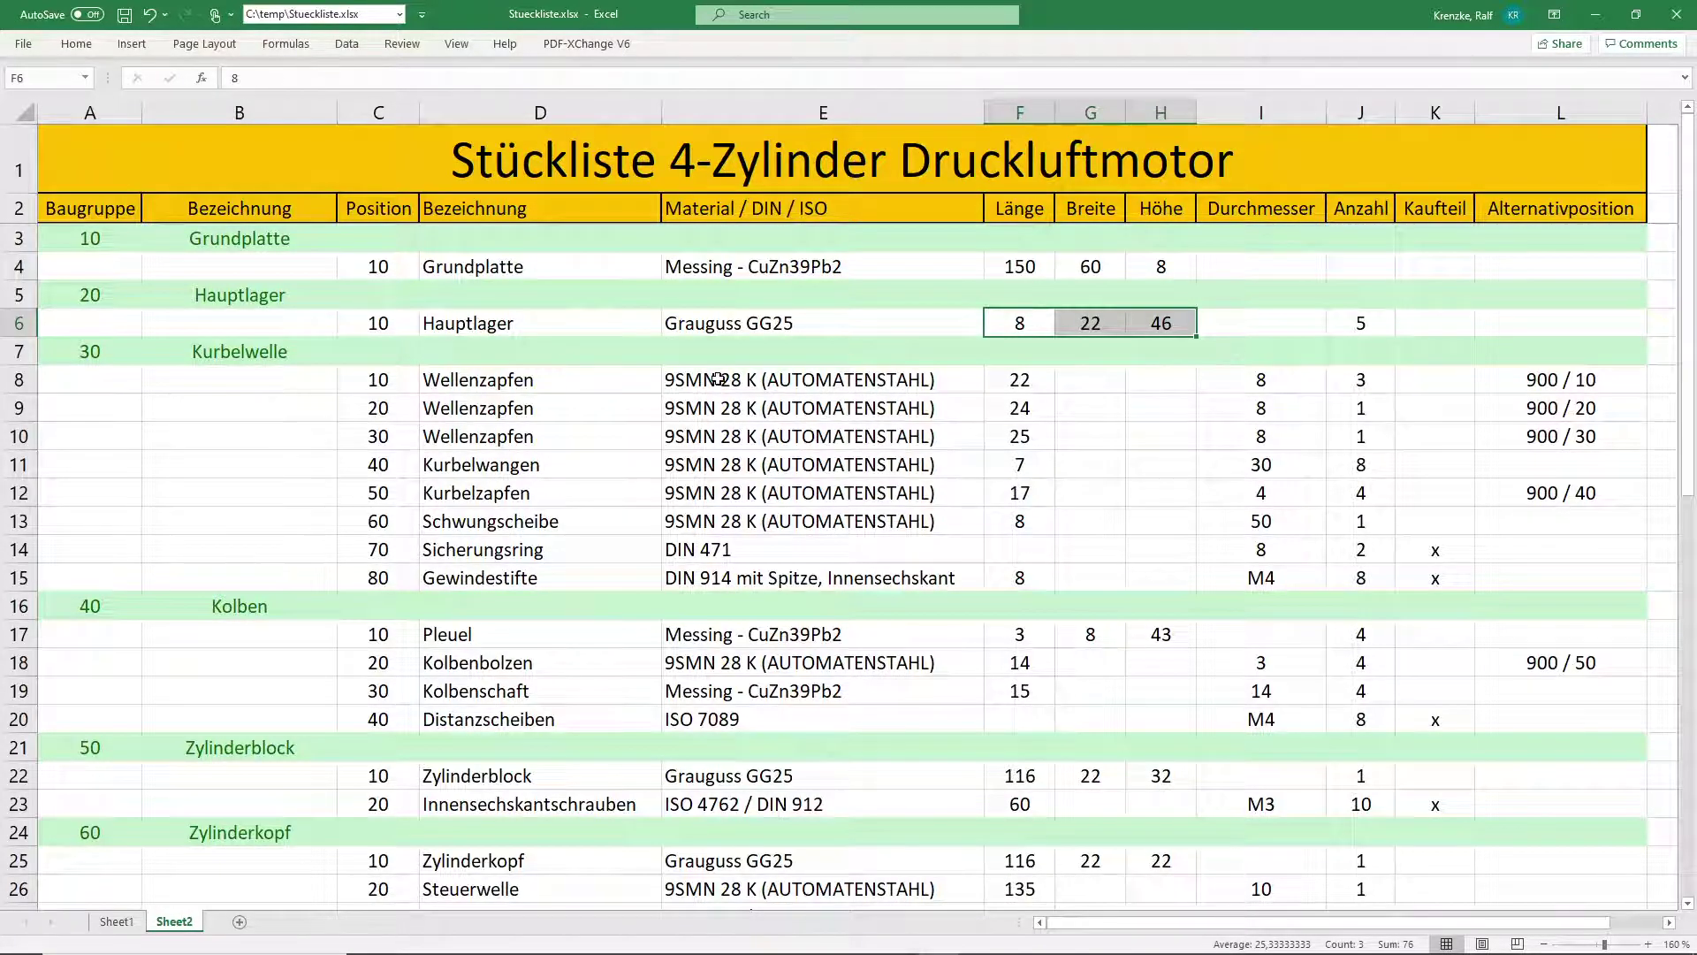
# Check the Kurbelwelle materials in E8:E13 and the retaining ring standard in E14
pyautogui.moveTo(706, 386); pyautogui.dragTo(714, 514)
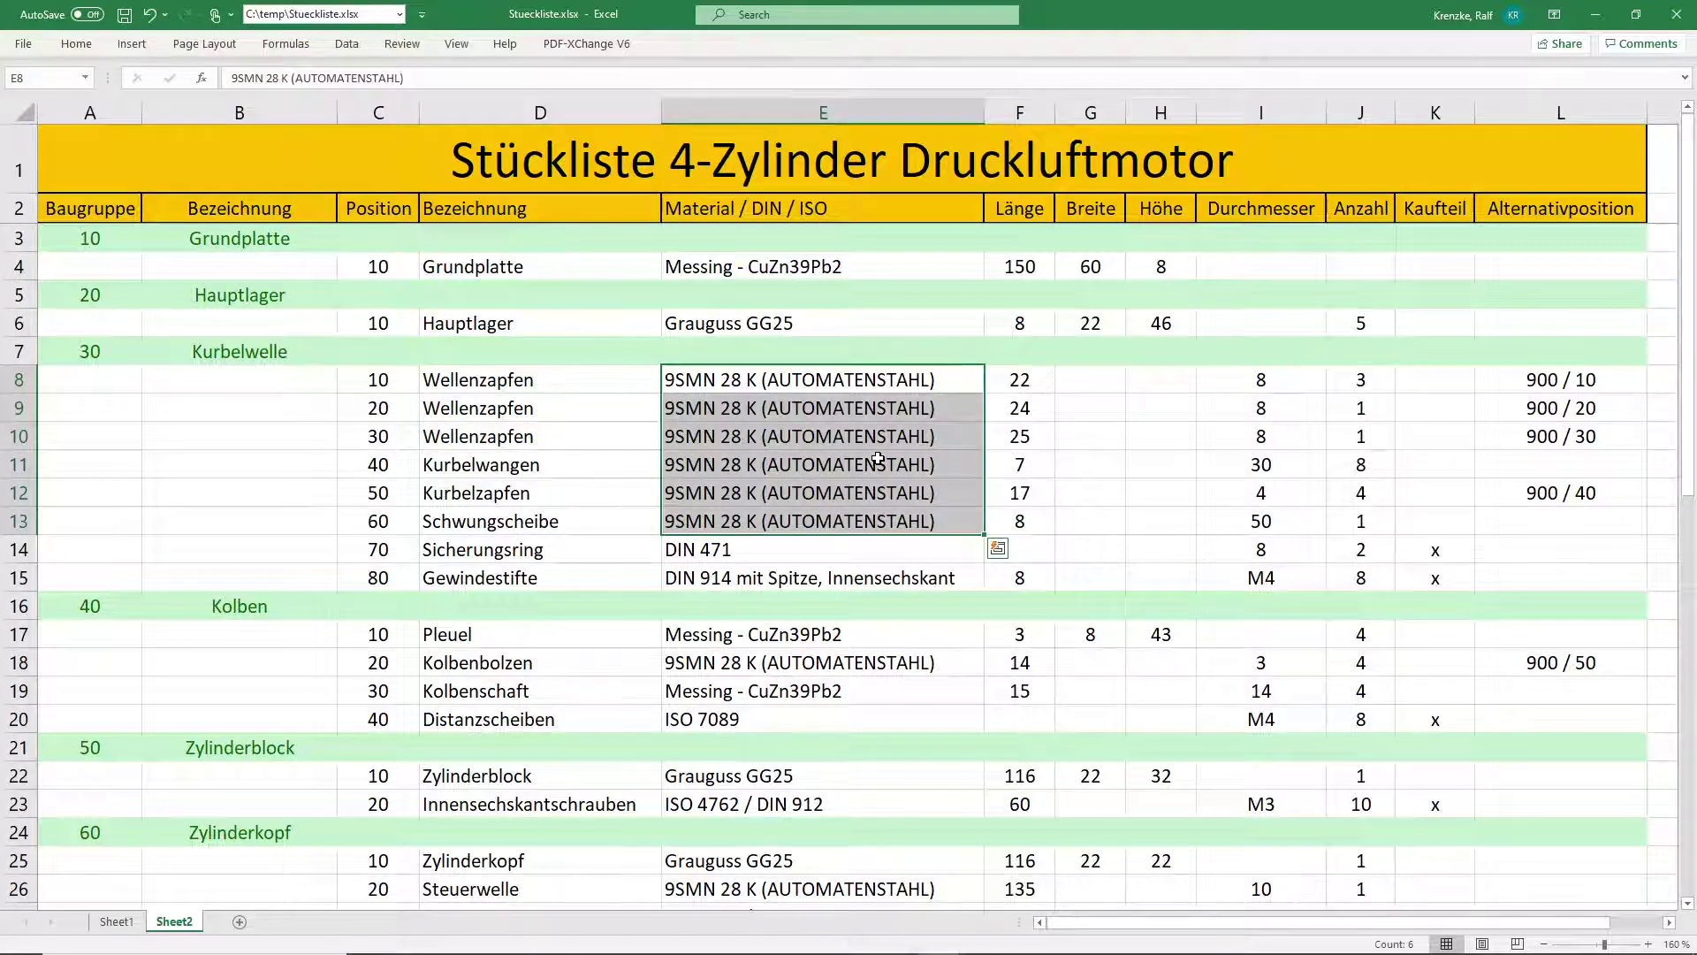
pyautogui.click(790, 549)
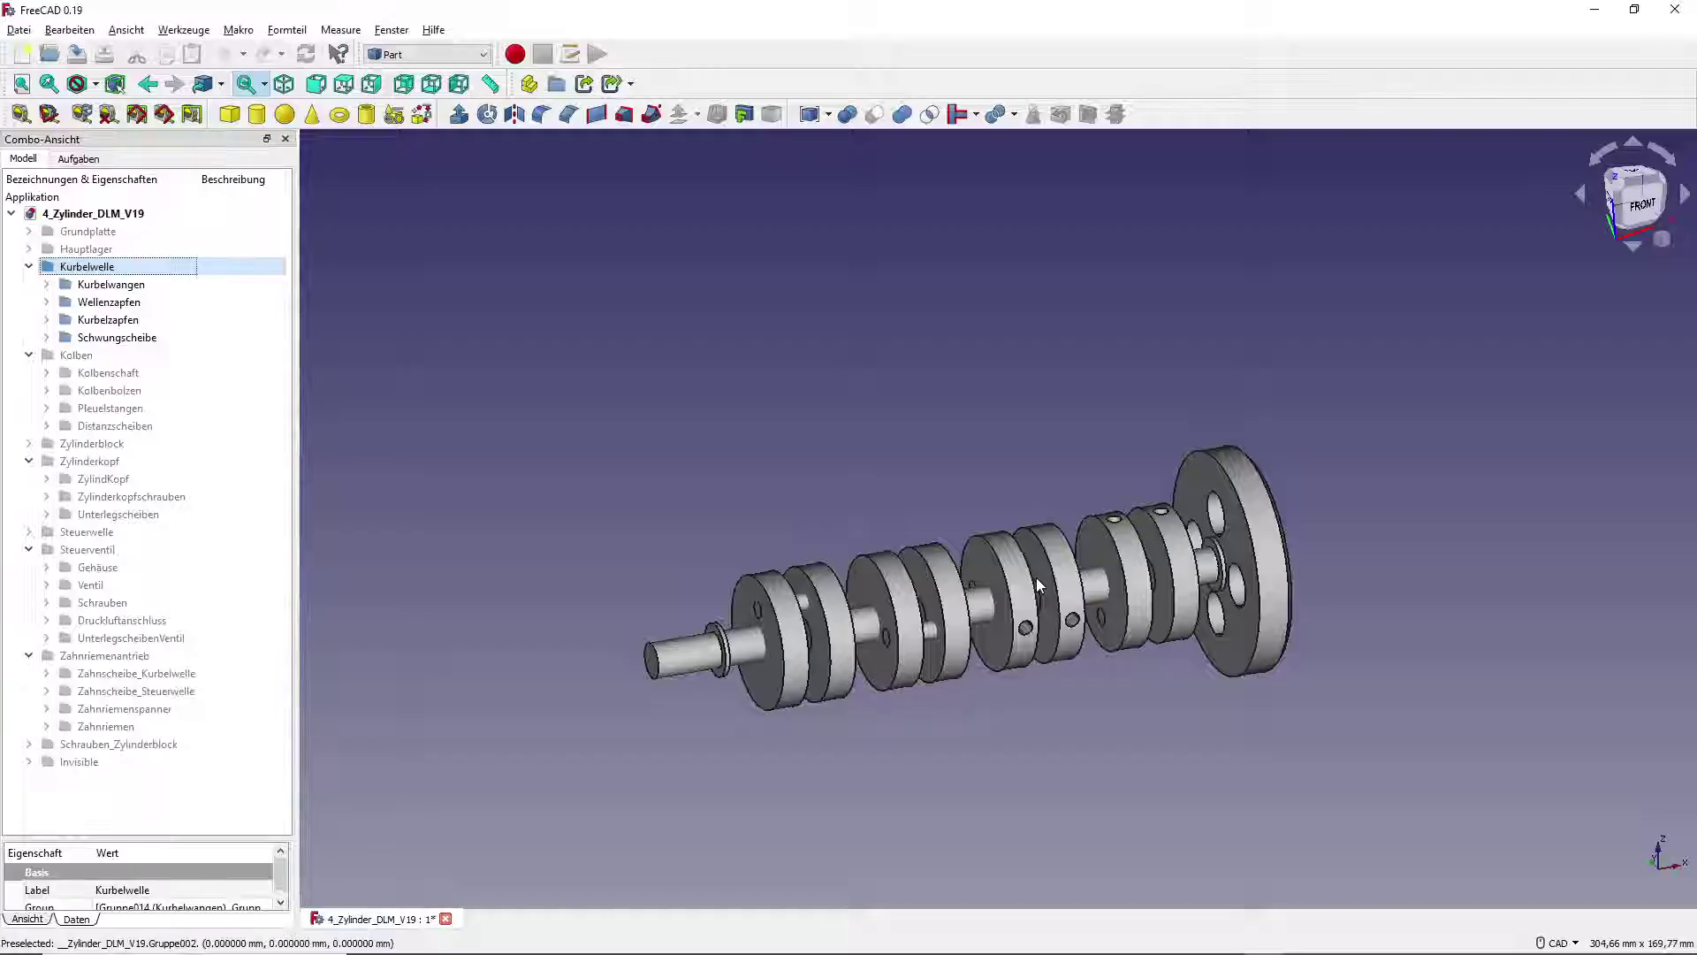
# Hide the crankshaft and show the four Kolben pistons in the 3D view
pyautogui.press('space')
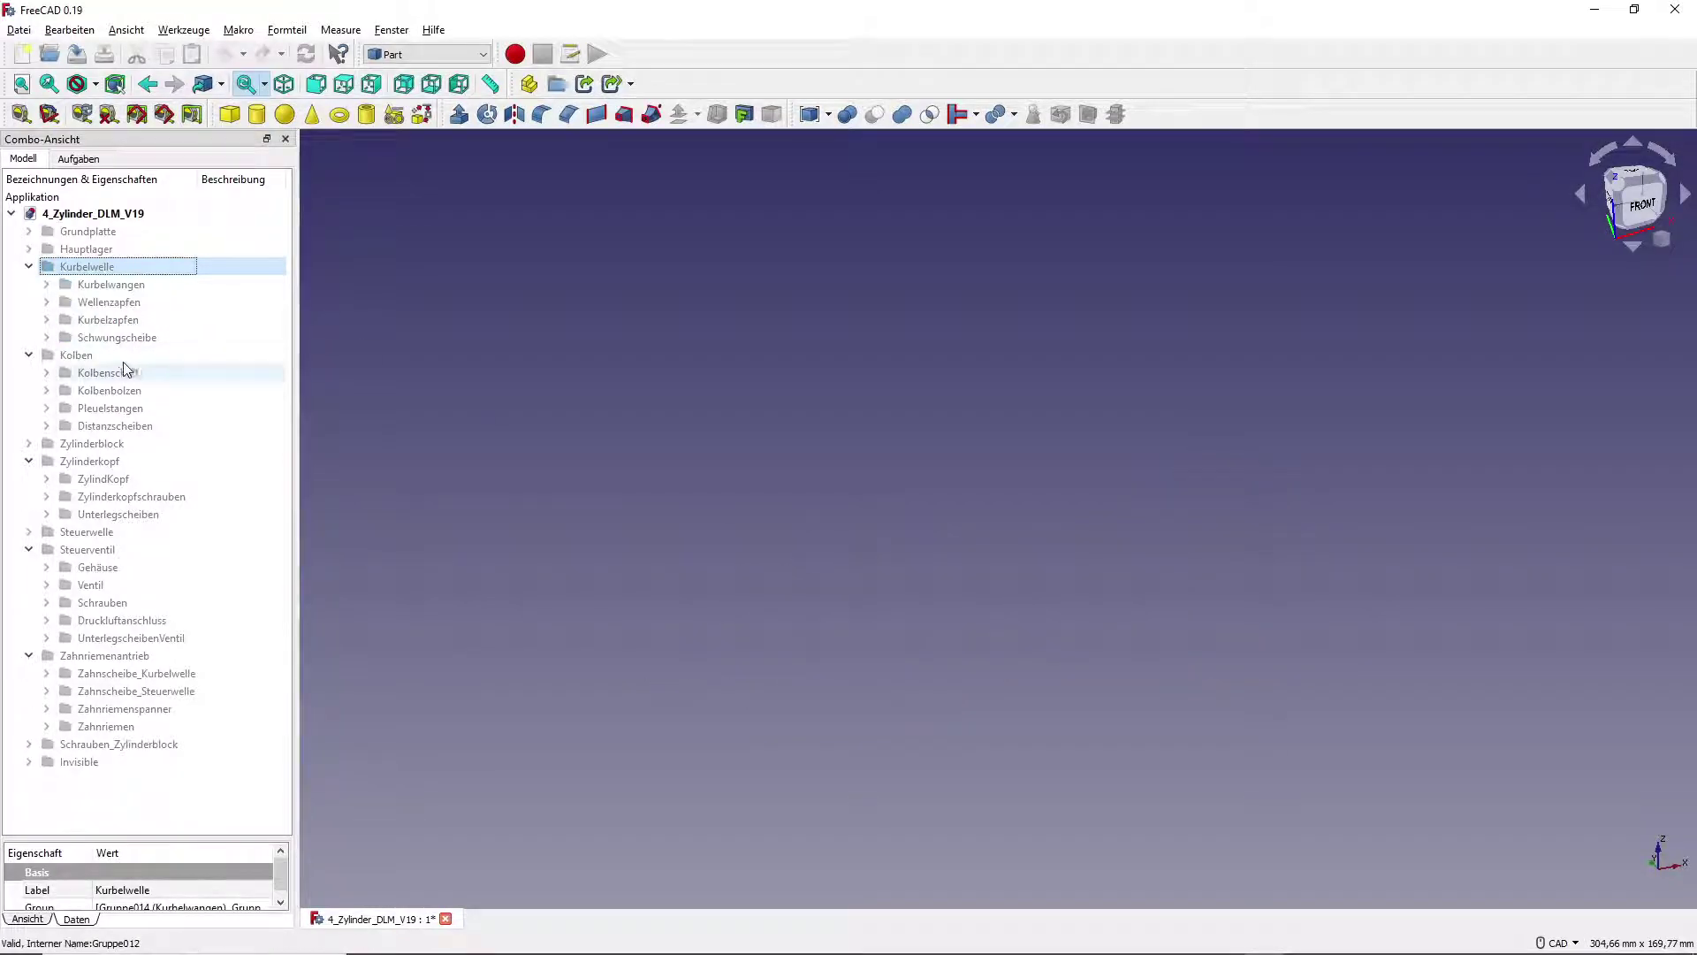
pyautogui.click(113, 355)
pyautogui.press('space')
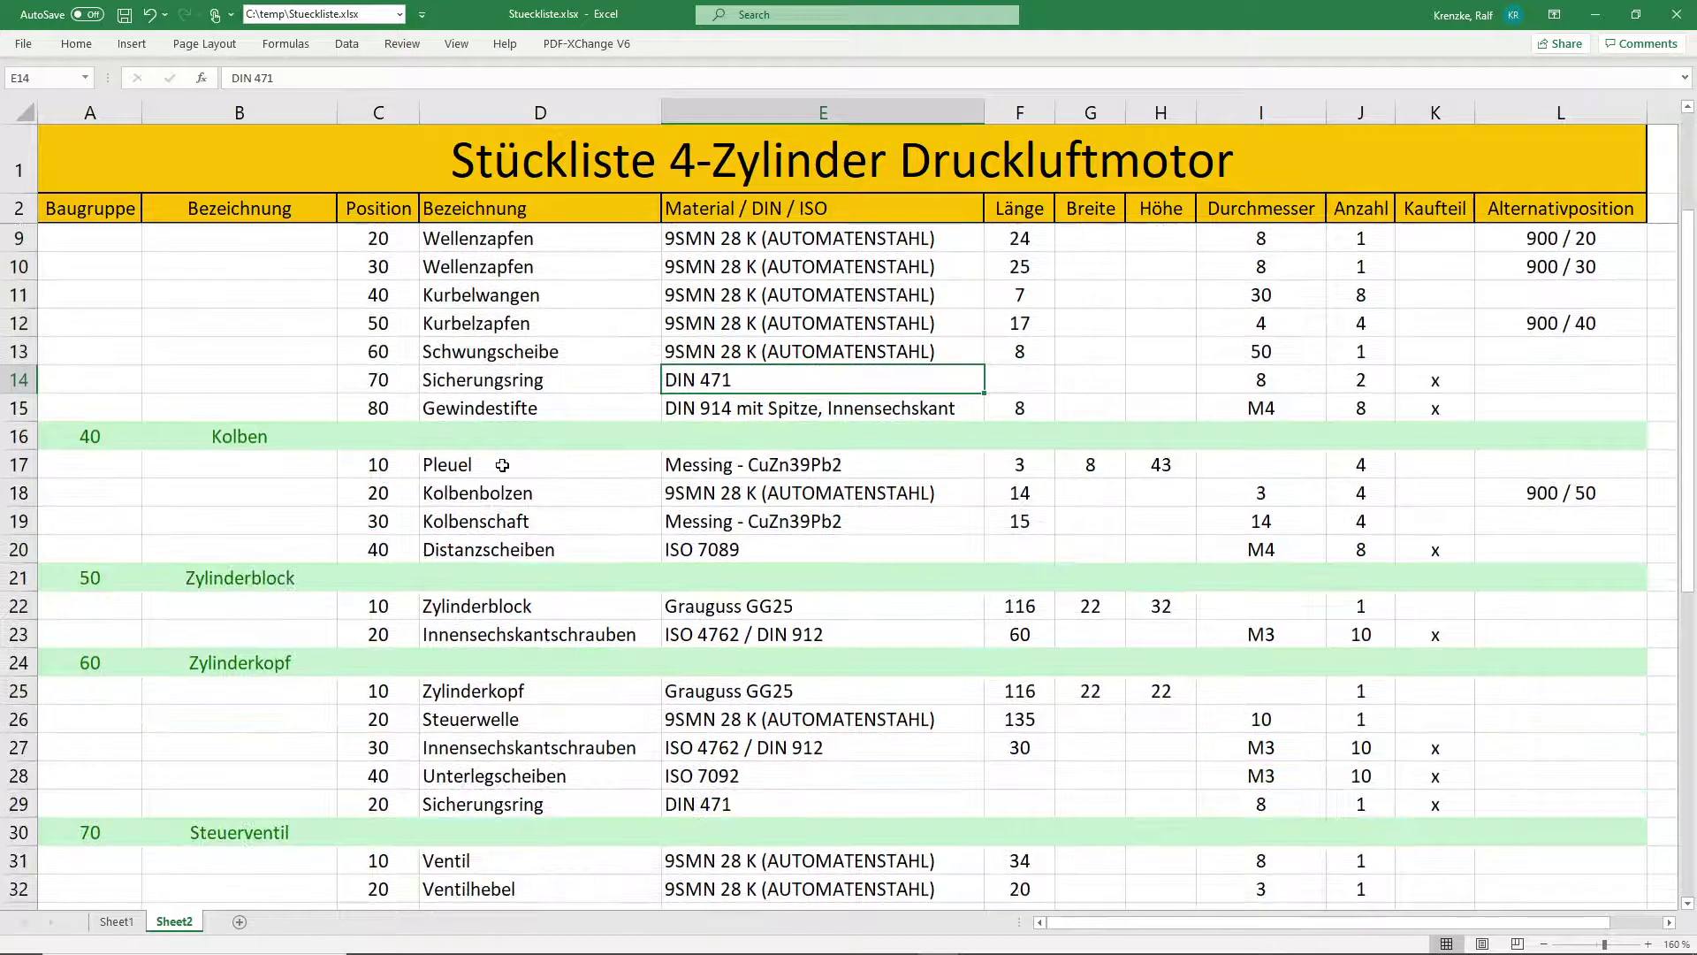
pyautogui.click(883, 464)
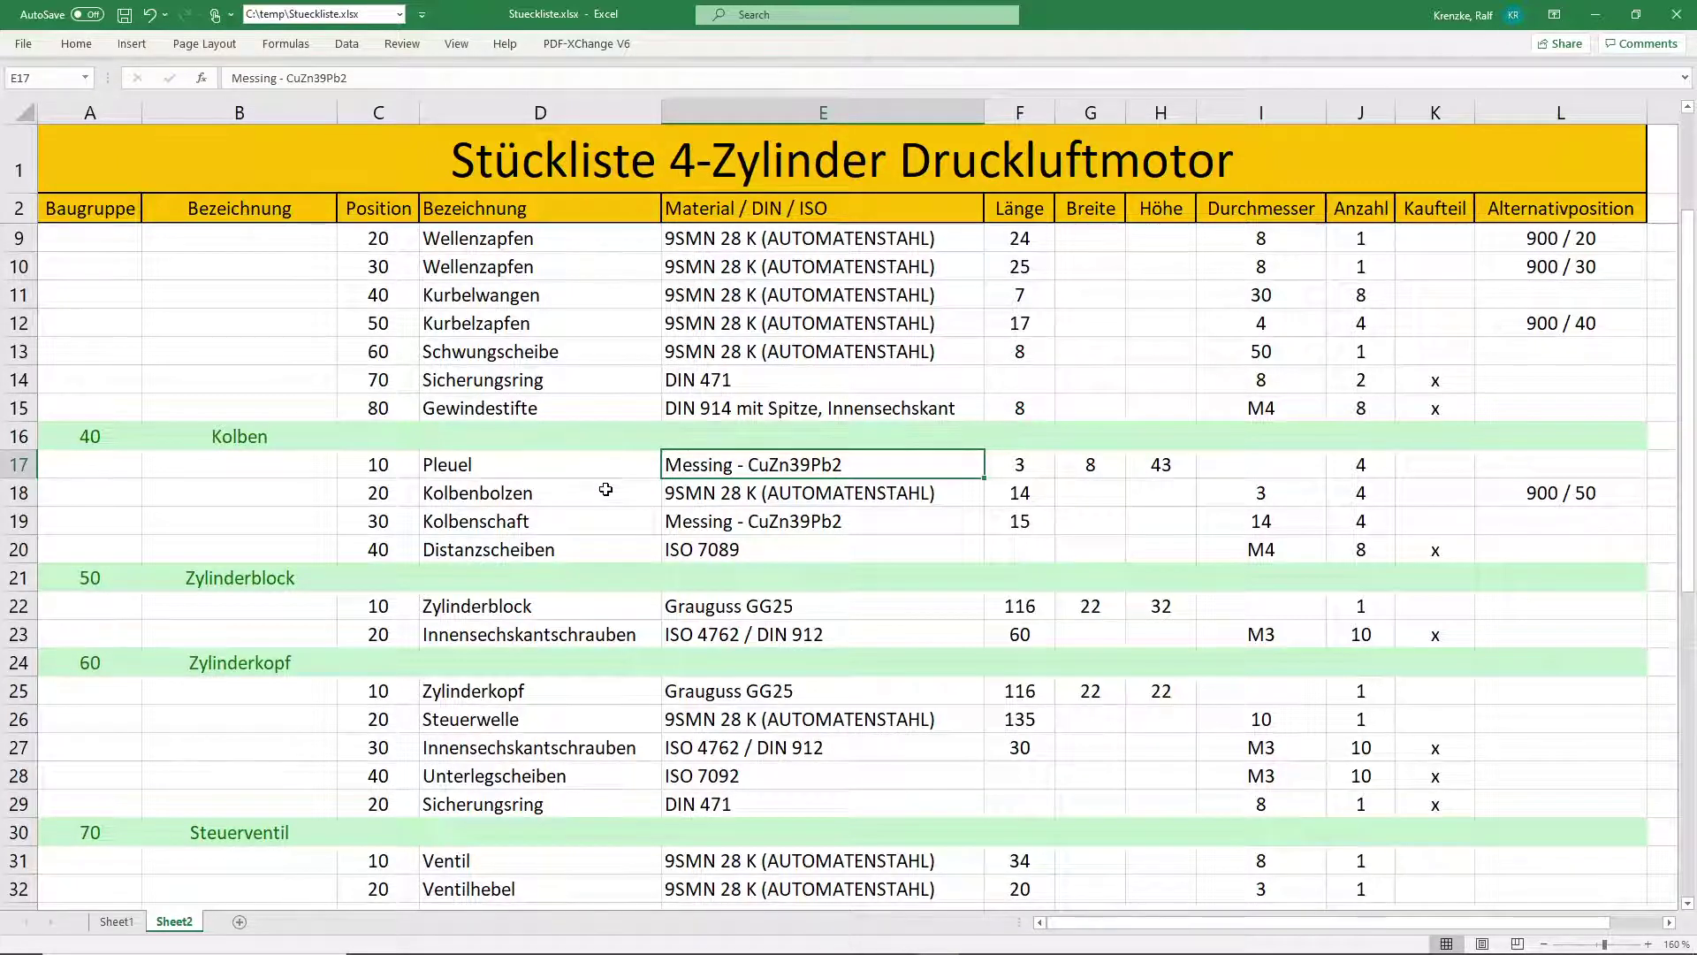
pyautogui.click(800, 495)
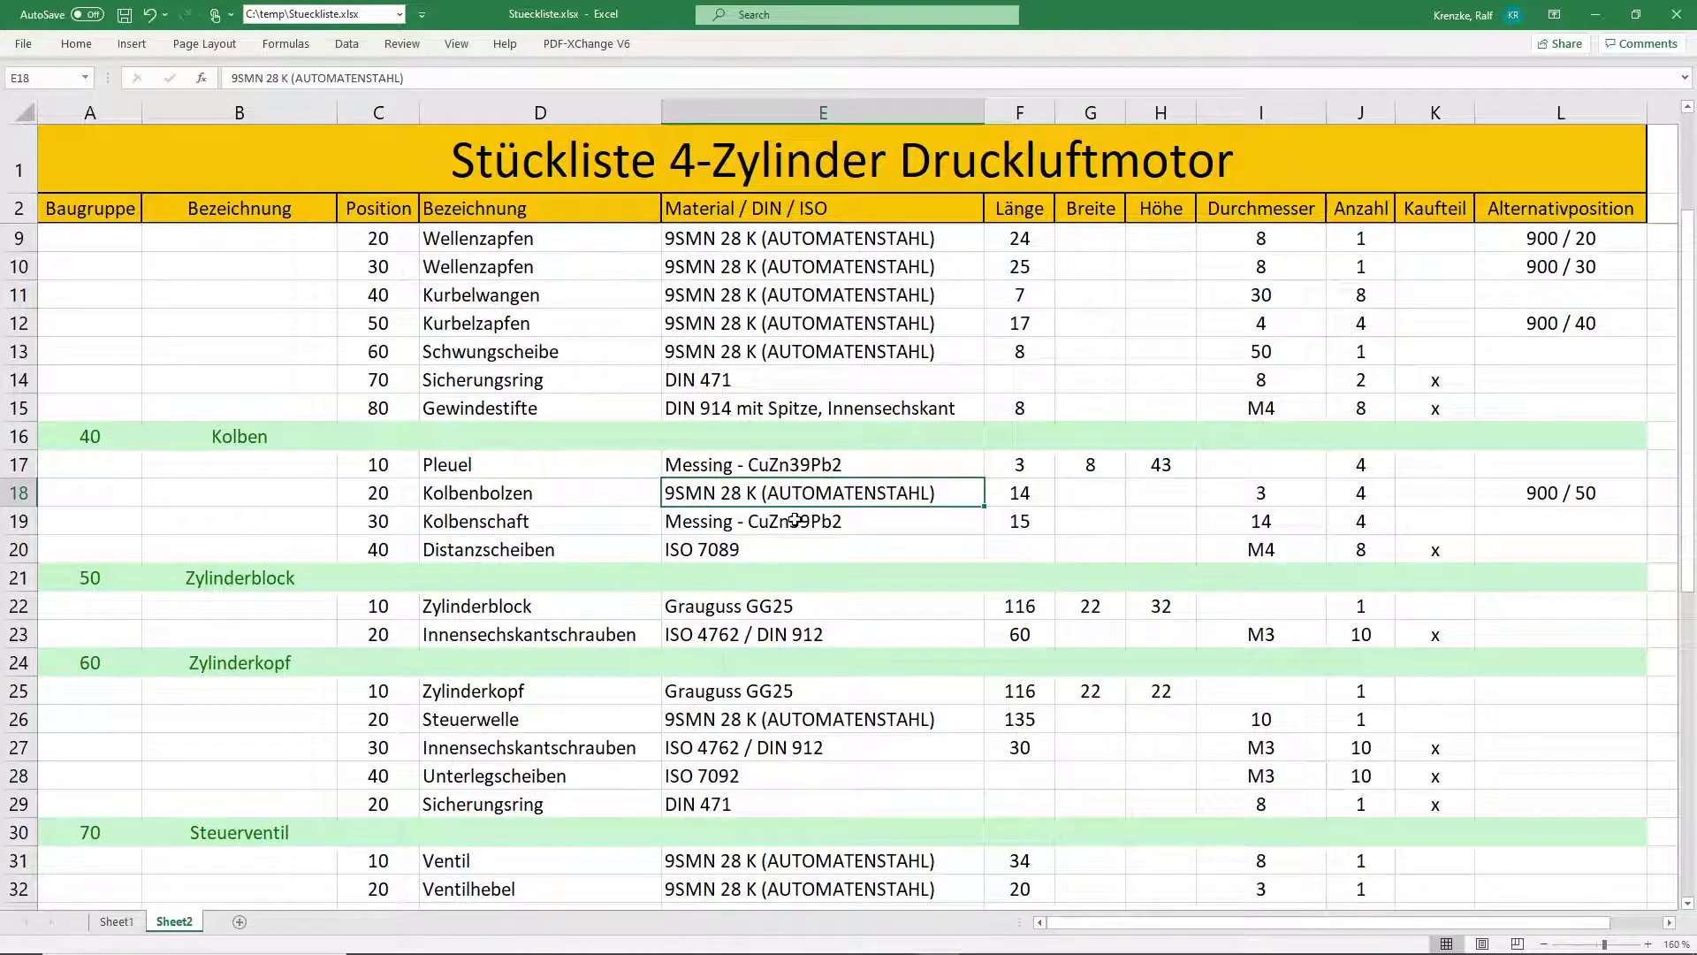
pyautogui.click(1351, 553)
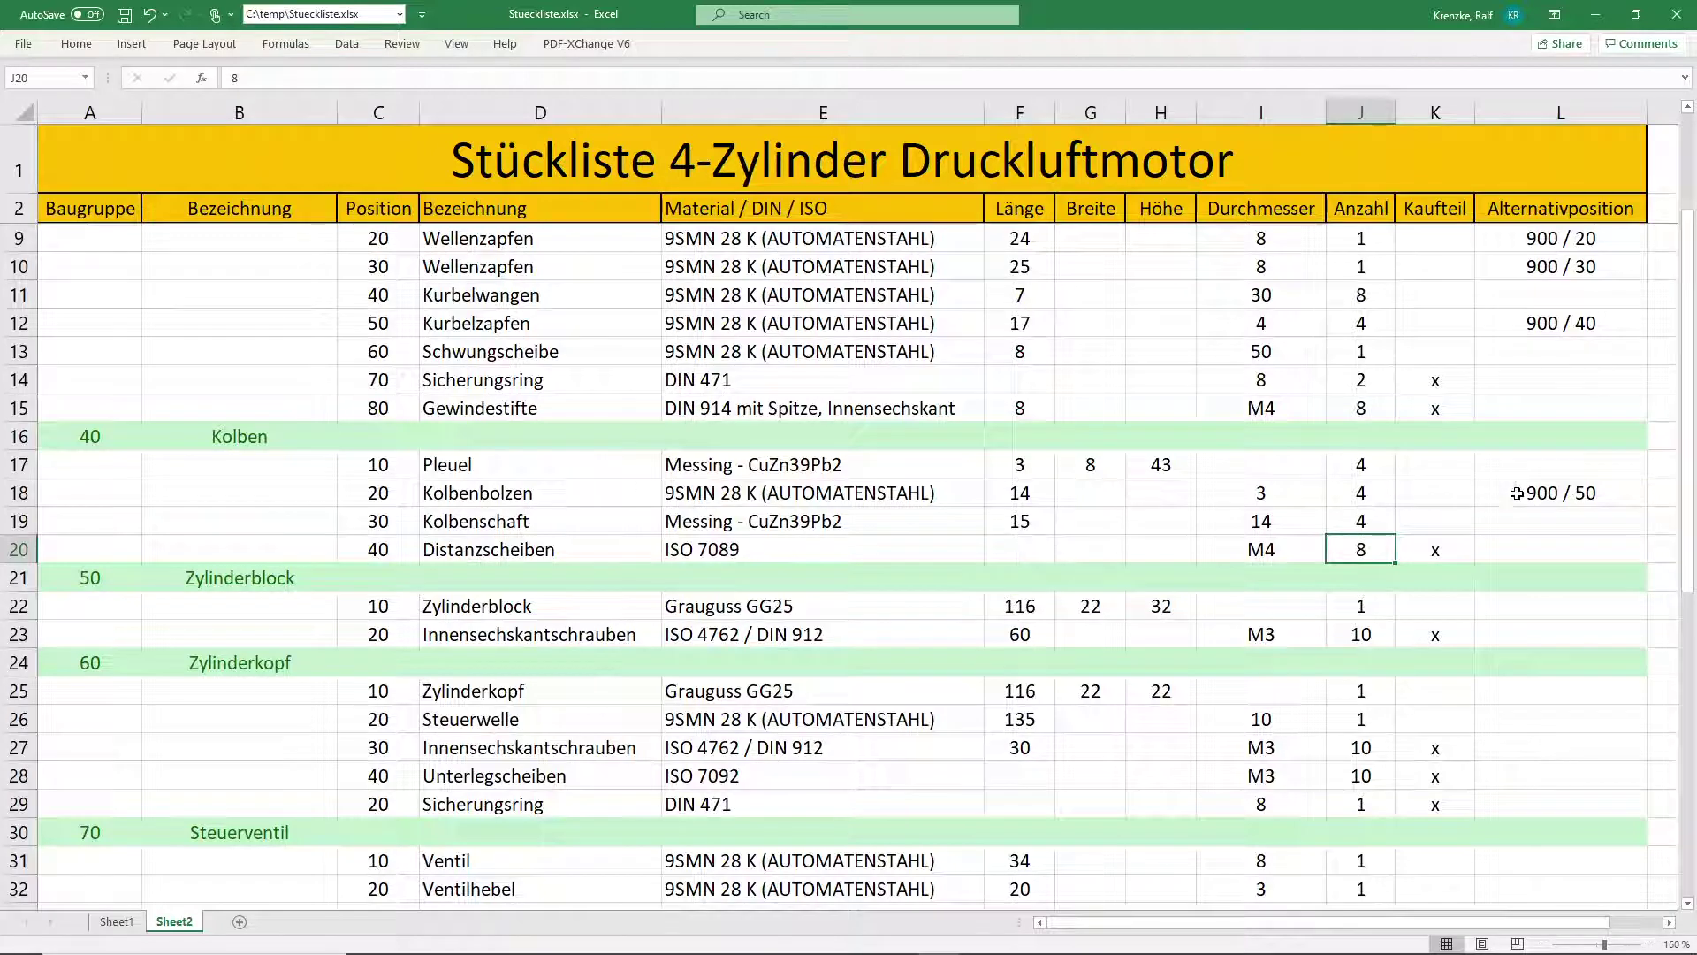
pyautogui.scroll(1, 1536, 492)
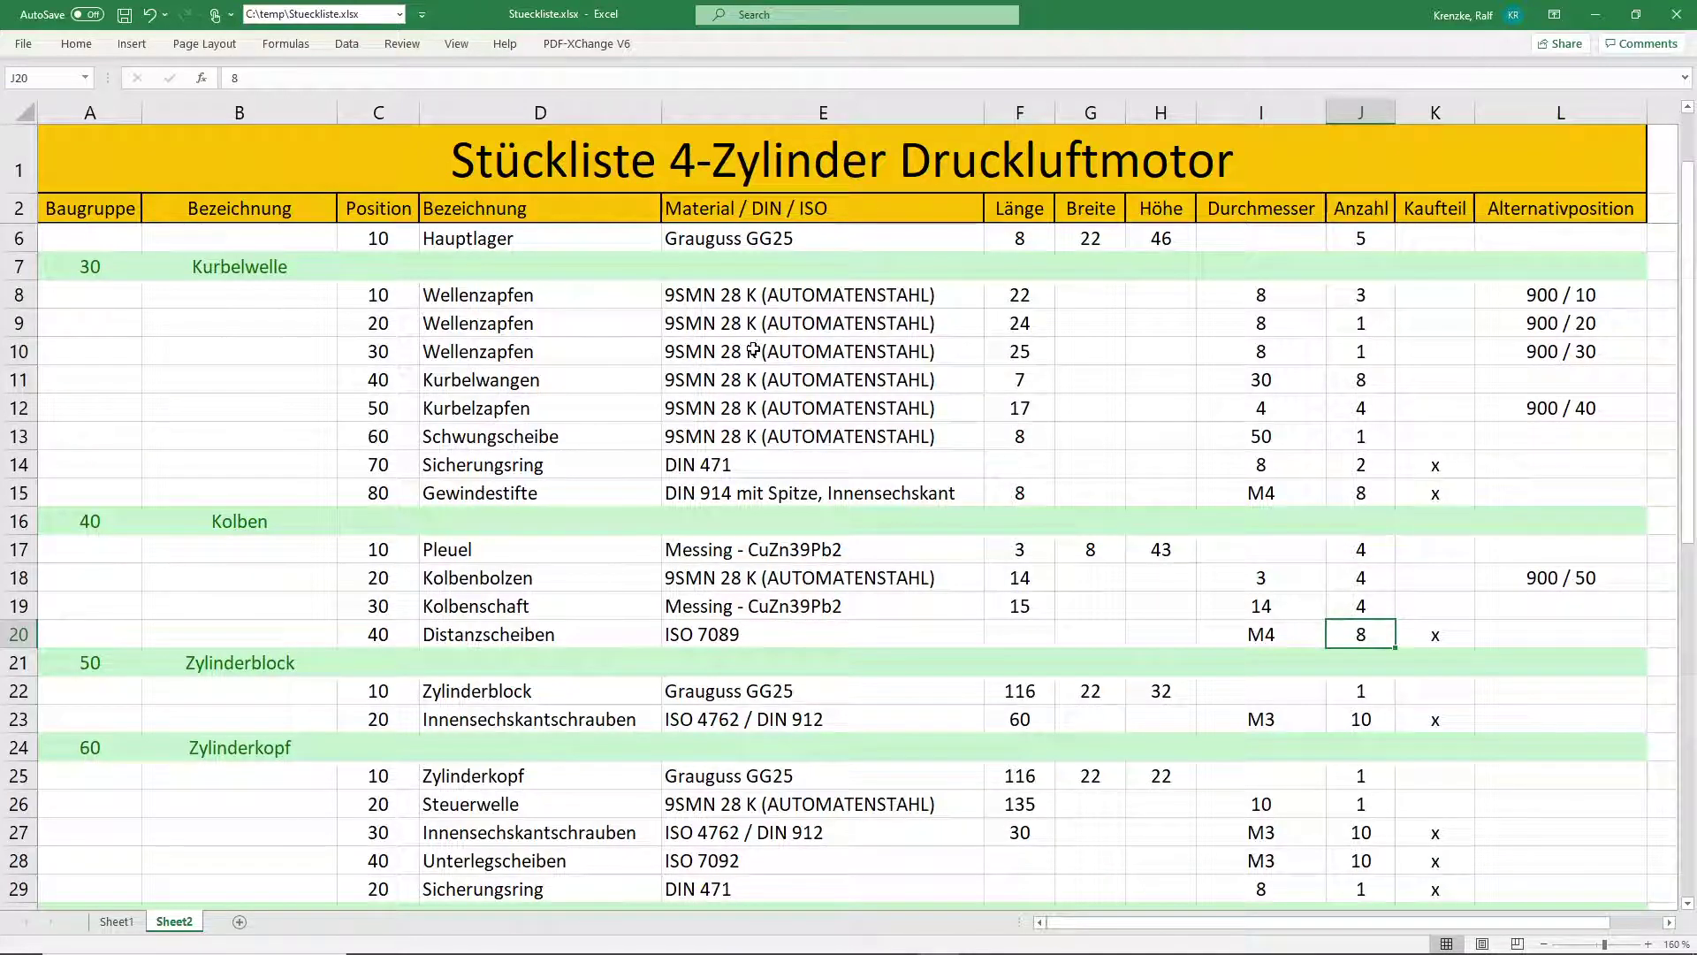
# Scroll to the bottom of the parts list and back to the top
pyautogui.scroll(-7, 753, 350)
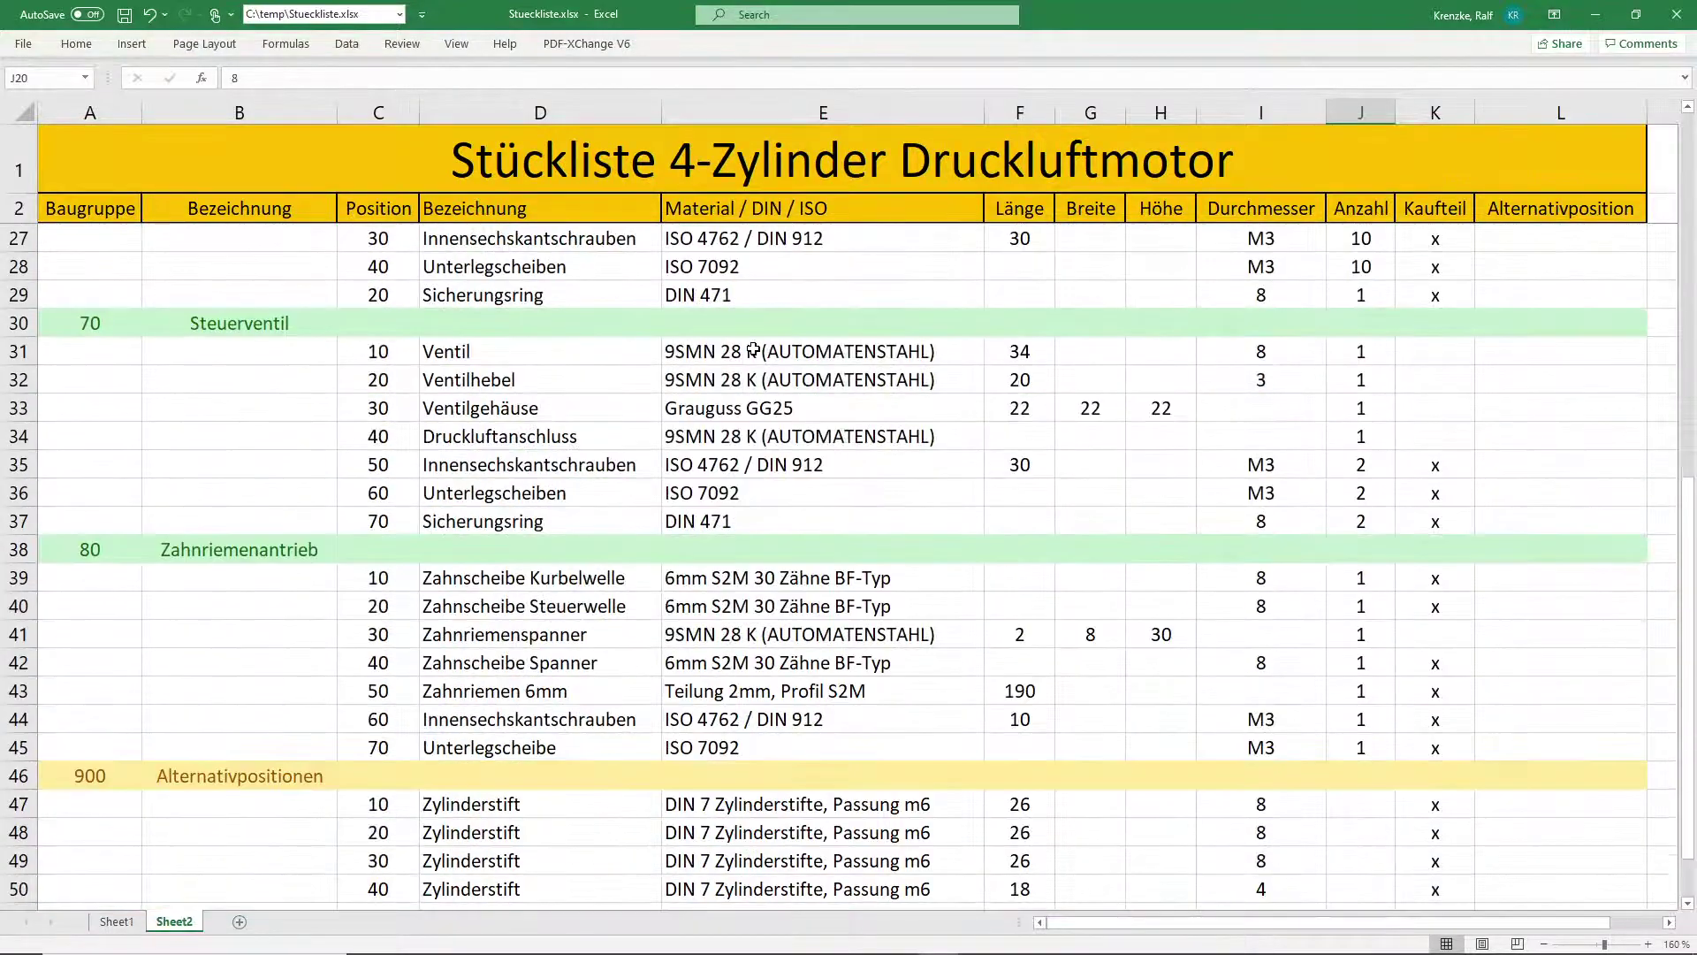
pyautogui.scroll(-1, 760, 318)
pyautogui.scroll(-1, 761, 318)
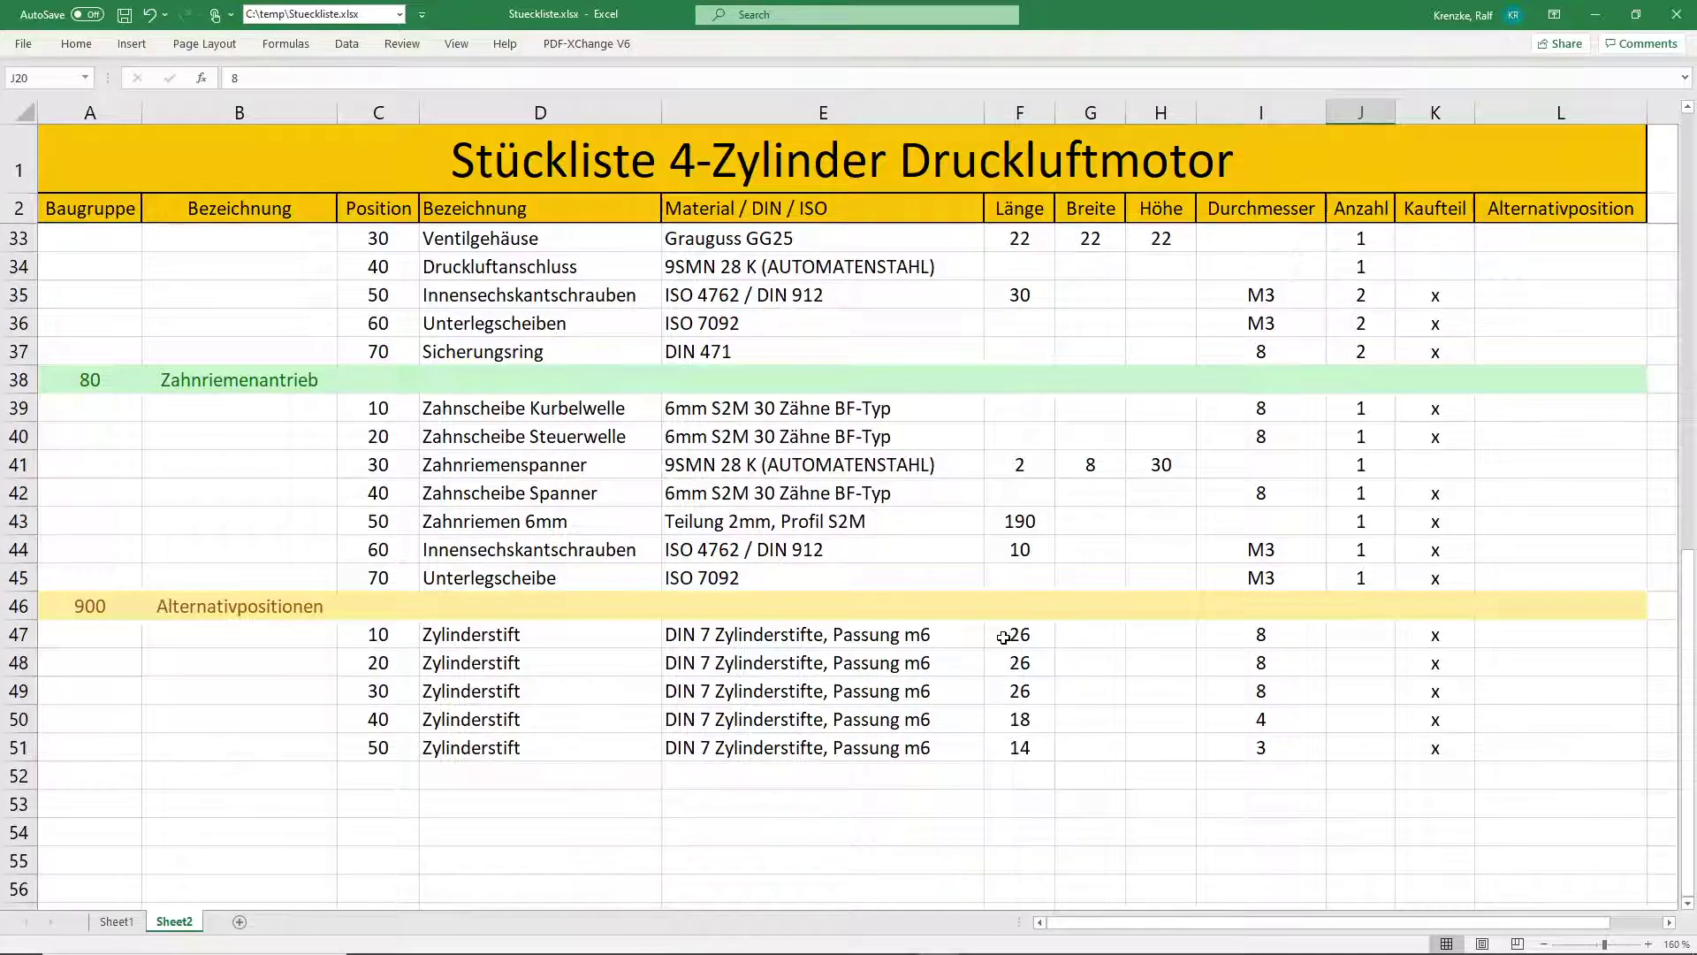
pyautogui.scroll(7, 1003, 637)
pyautogui.scroll(3, 1003, 637)
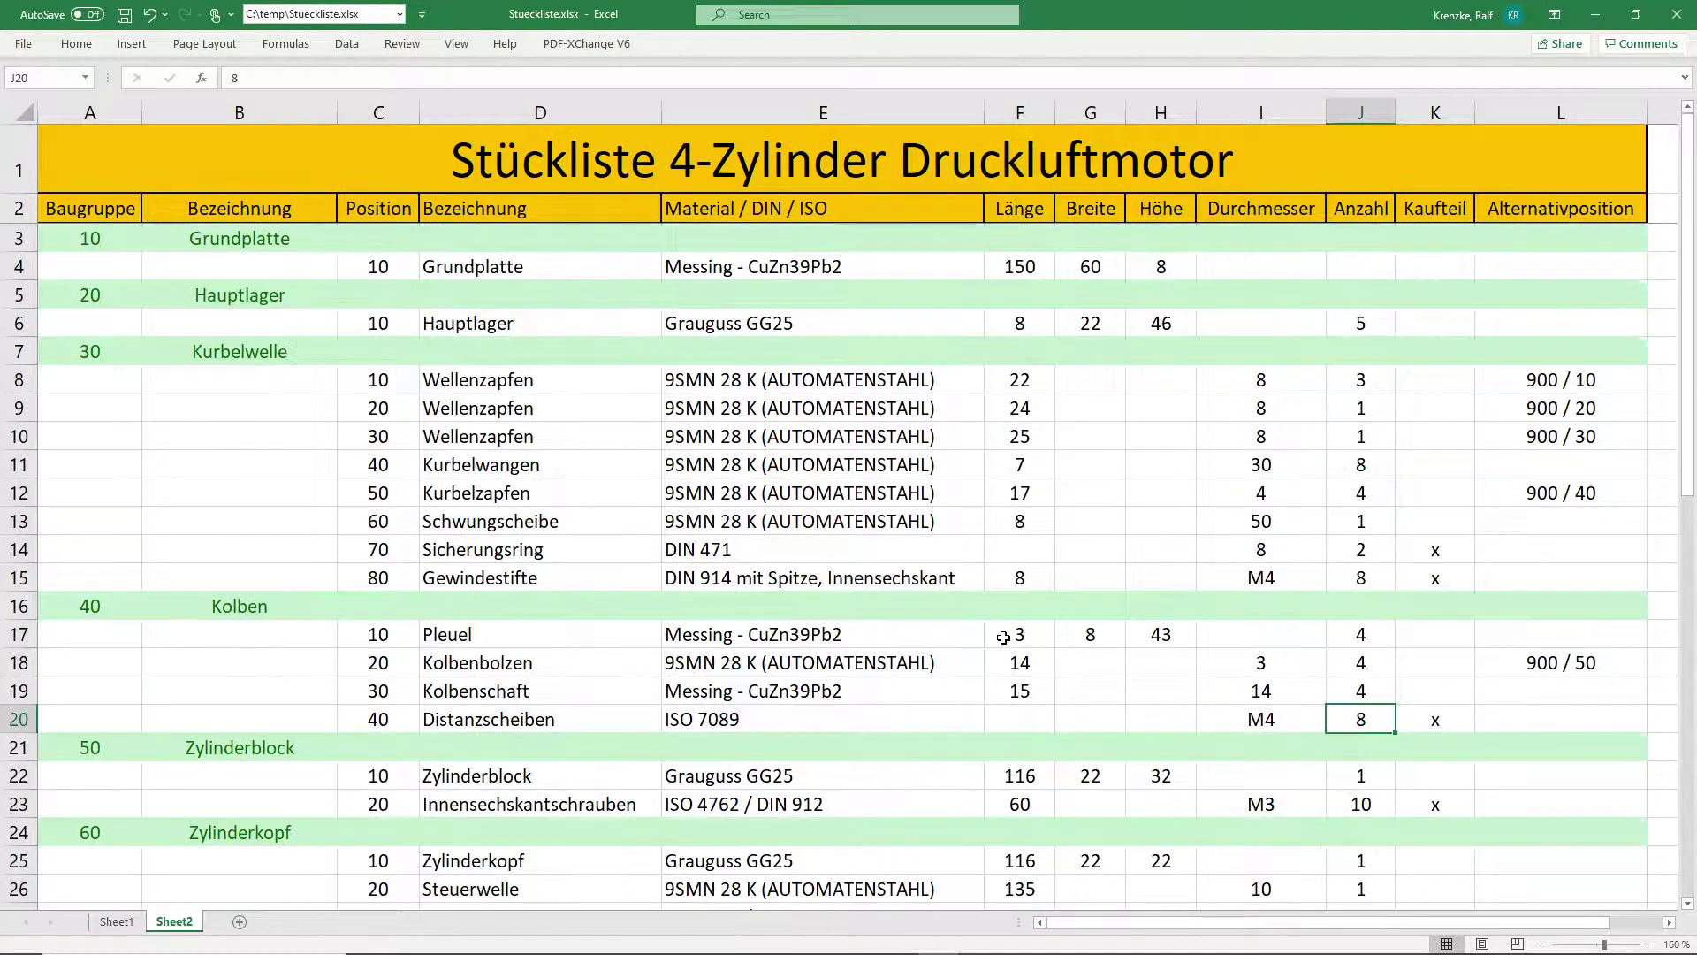
# In FreeCAD, hide the pistons and show the Zylinderblock cylinder block
pyautogui.hotkey('alt', 'Tab')
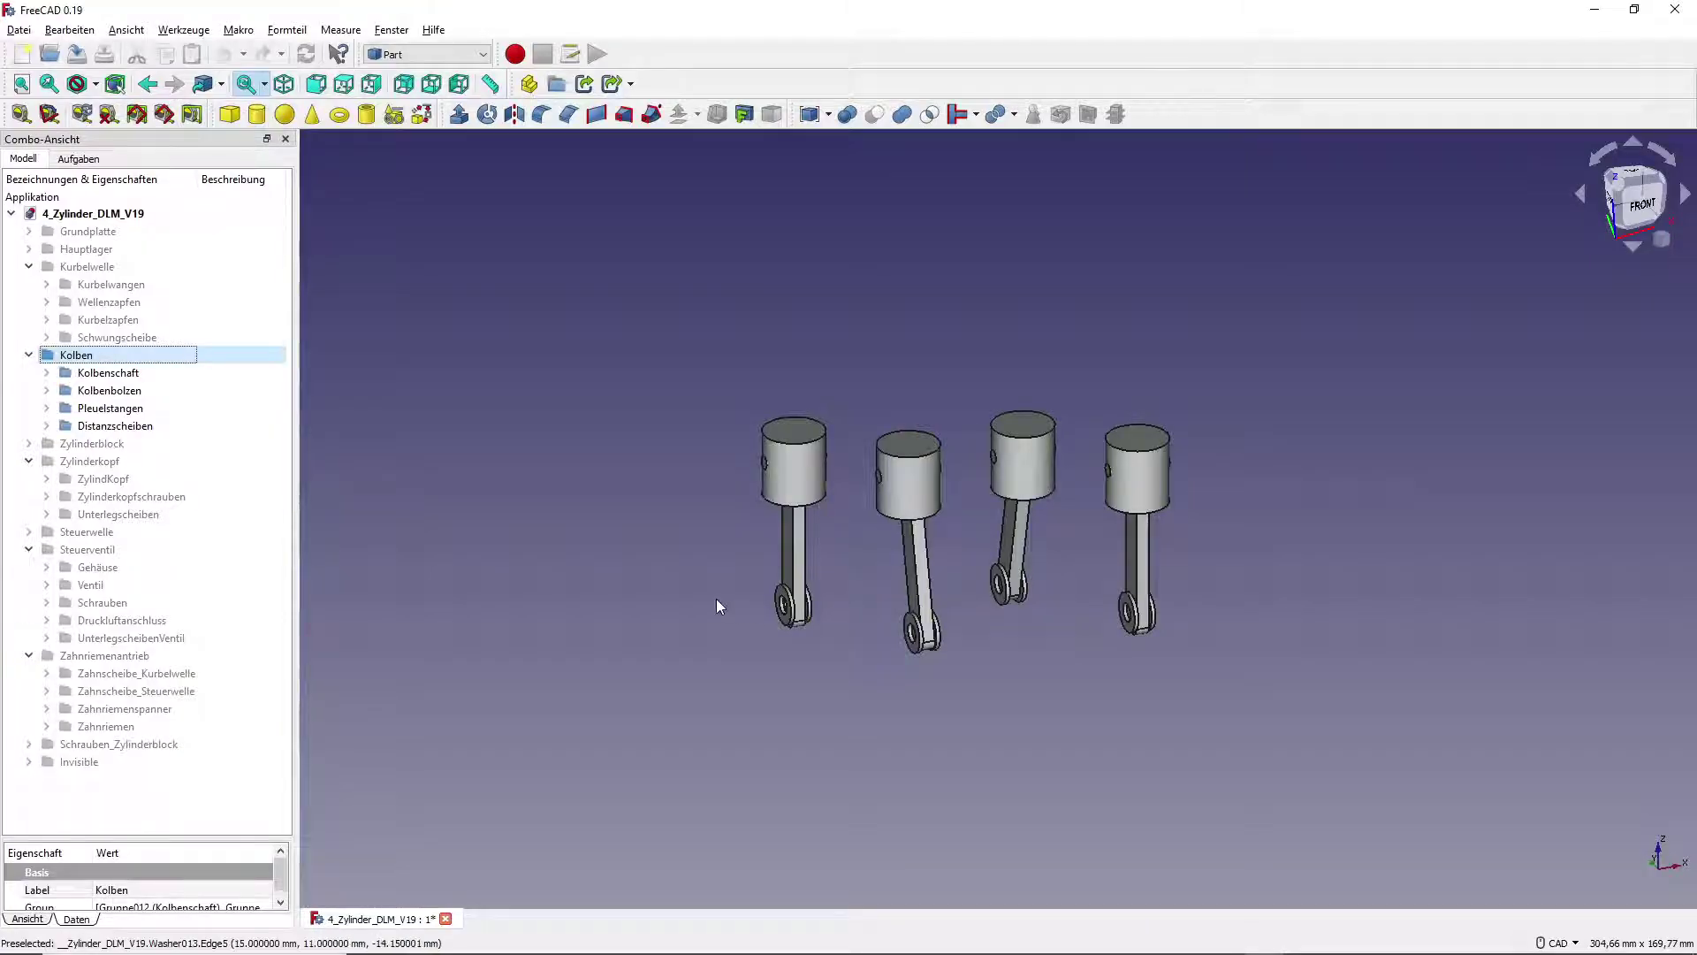
pyautogui.press('space')
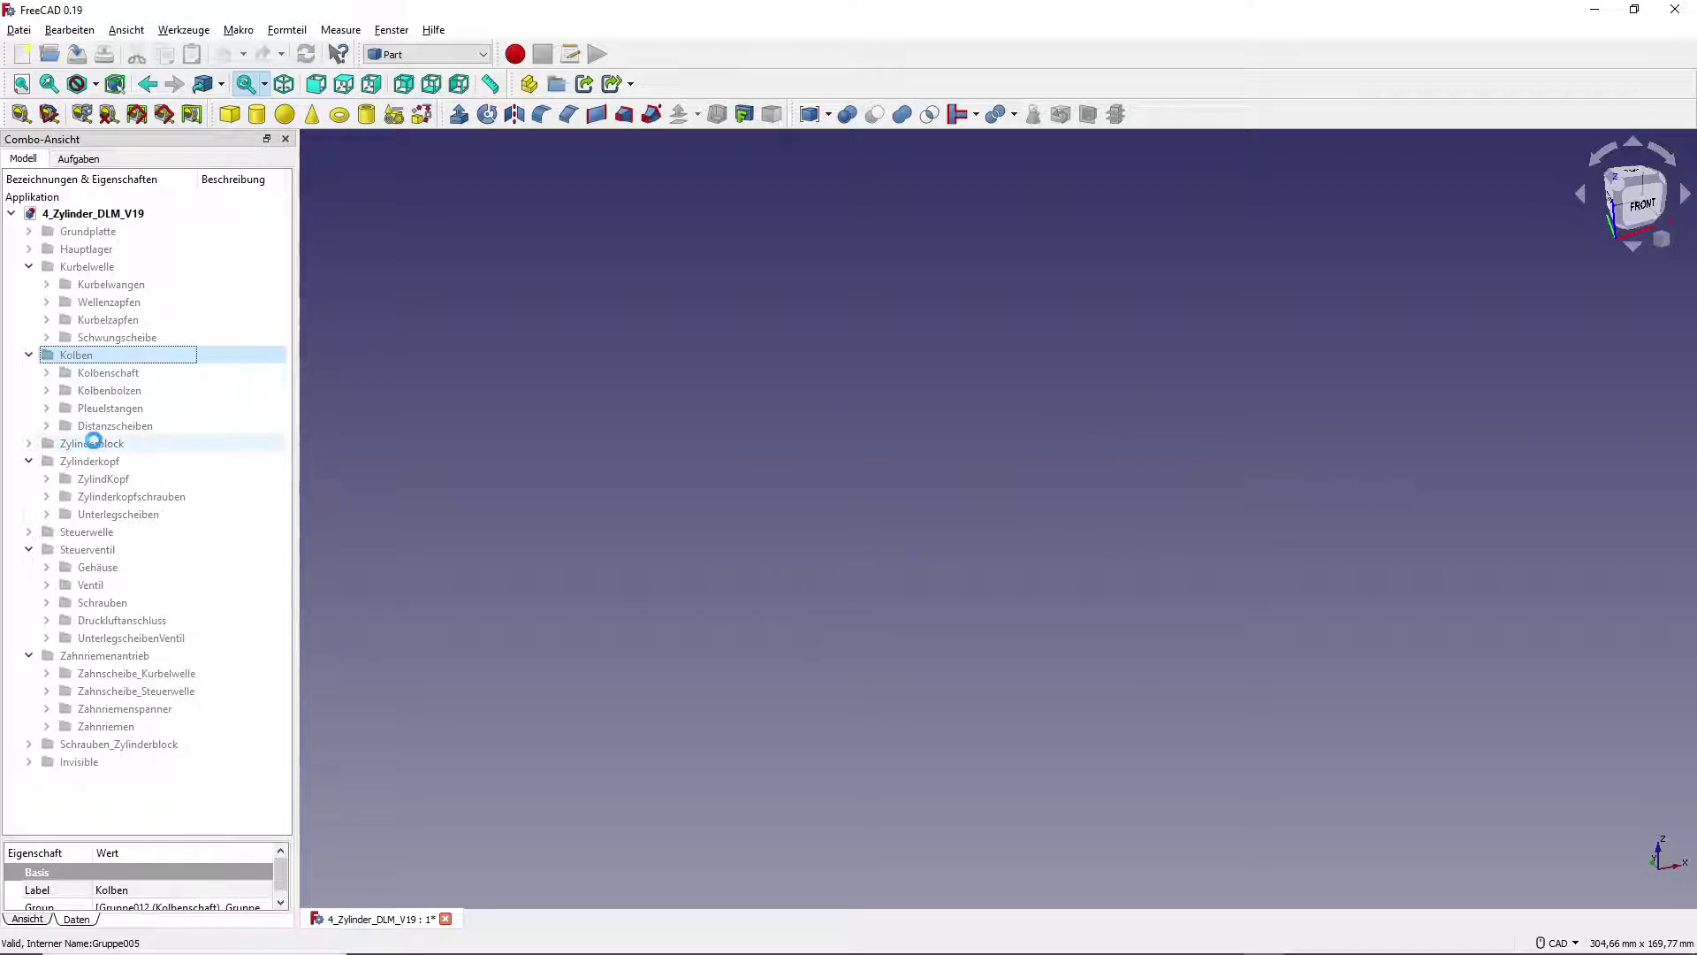
pyautogui.click(132, 441)
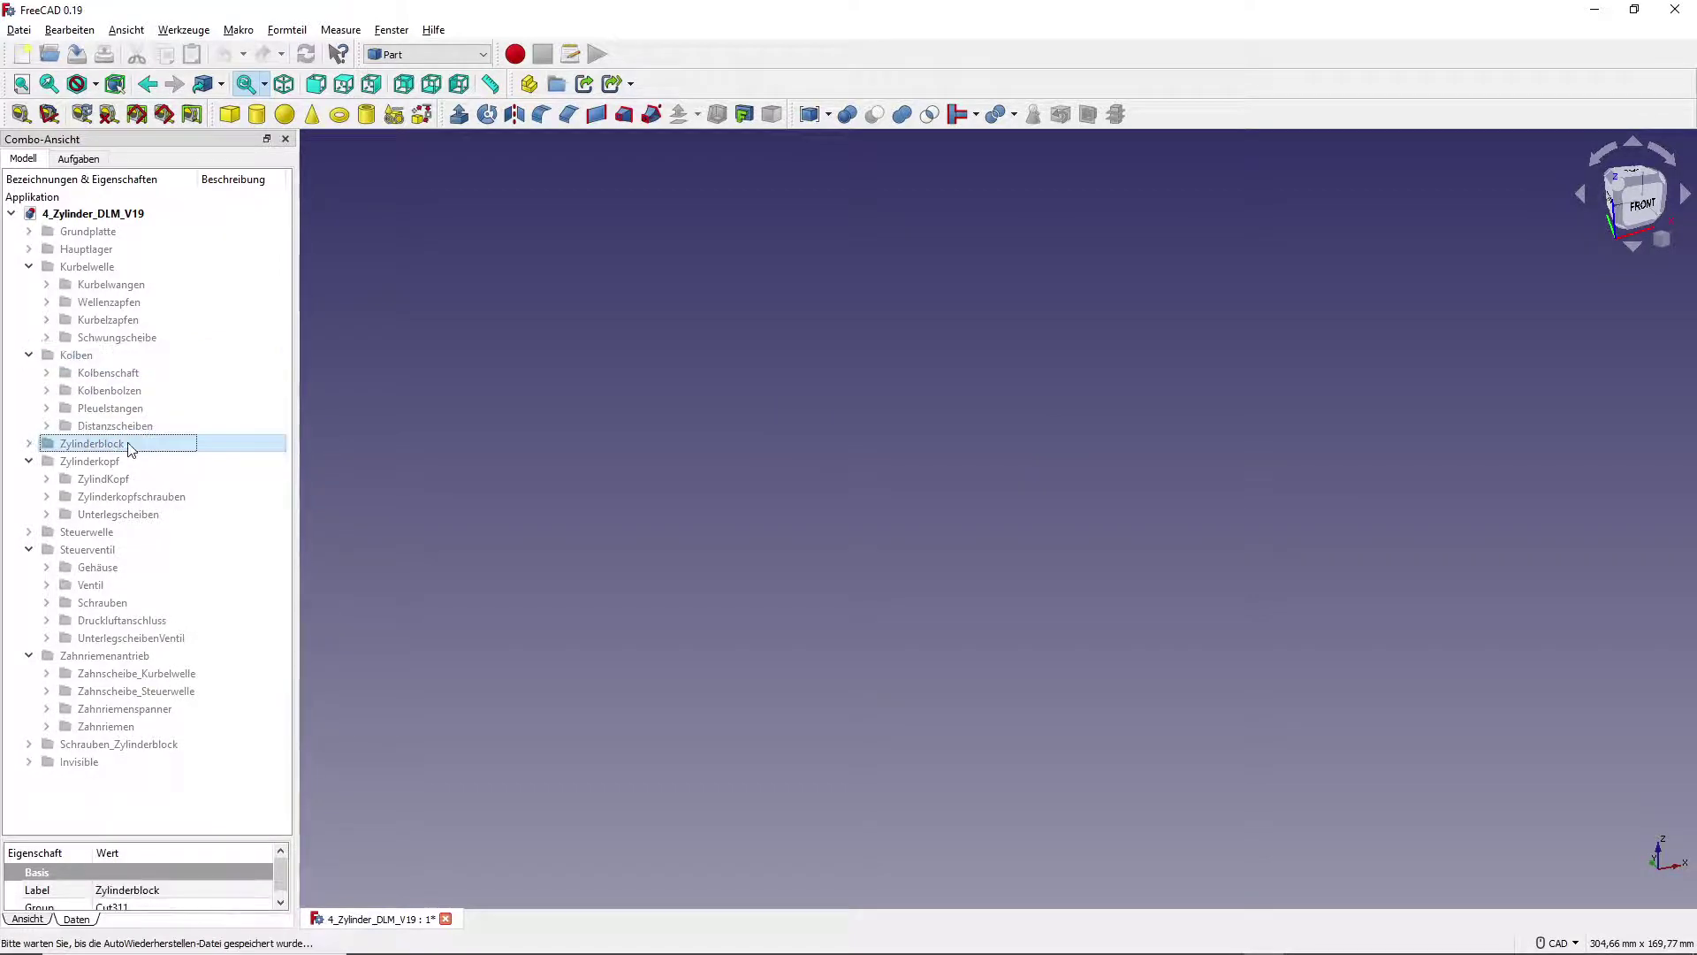
pyautogui.press('space')
# Back in Excel, scroll the parts list down to rows 15–38
pyautogui.hotkey('alt', 'Tab')
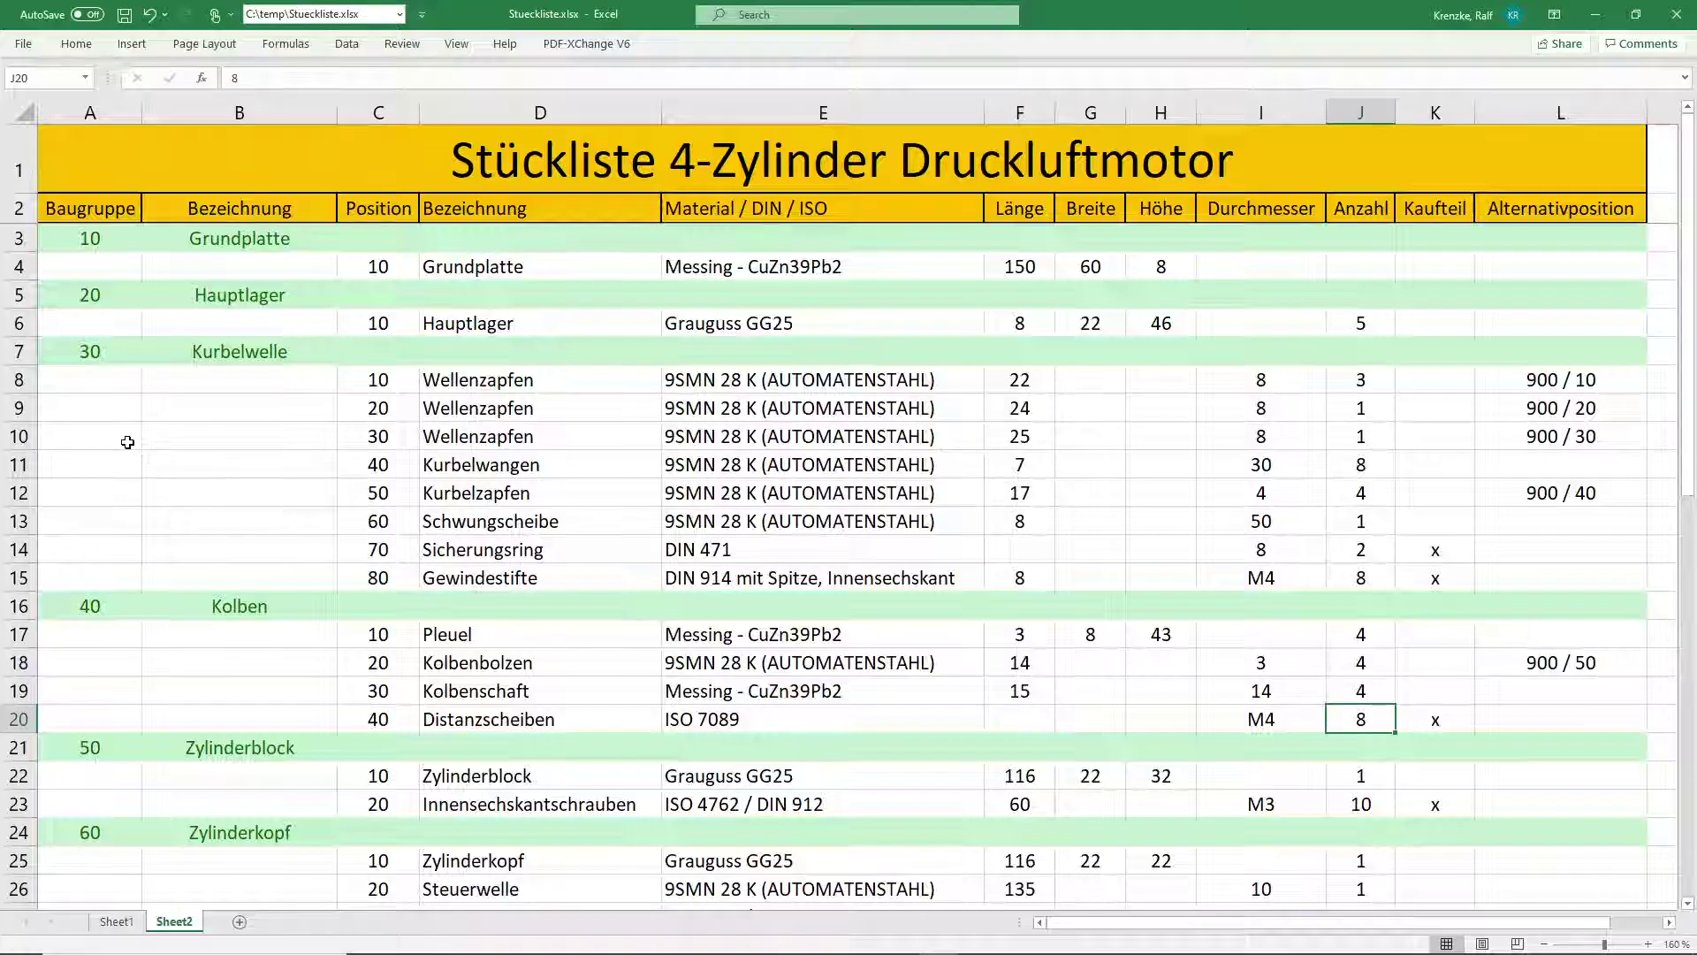
pyautogui.scroll(-2, 253, 565)
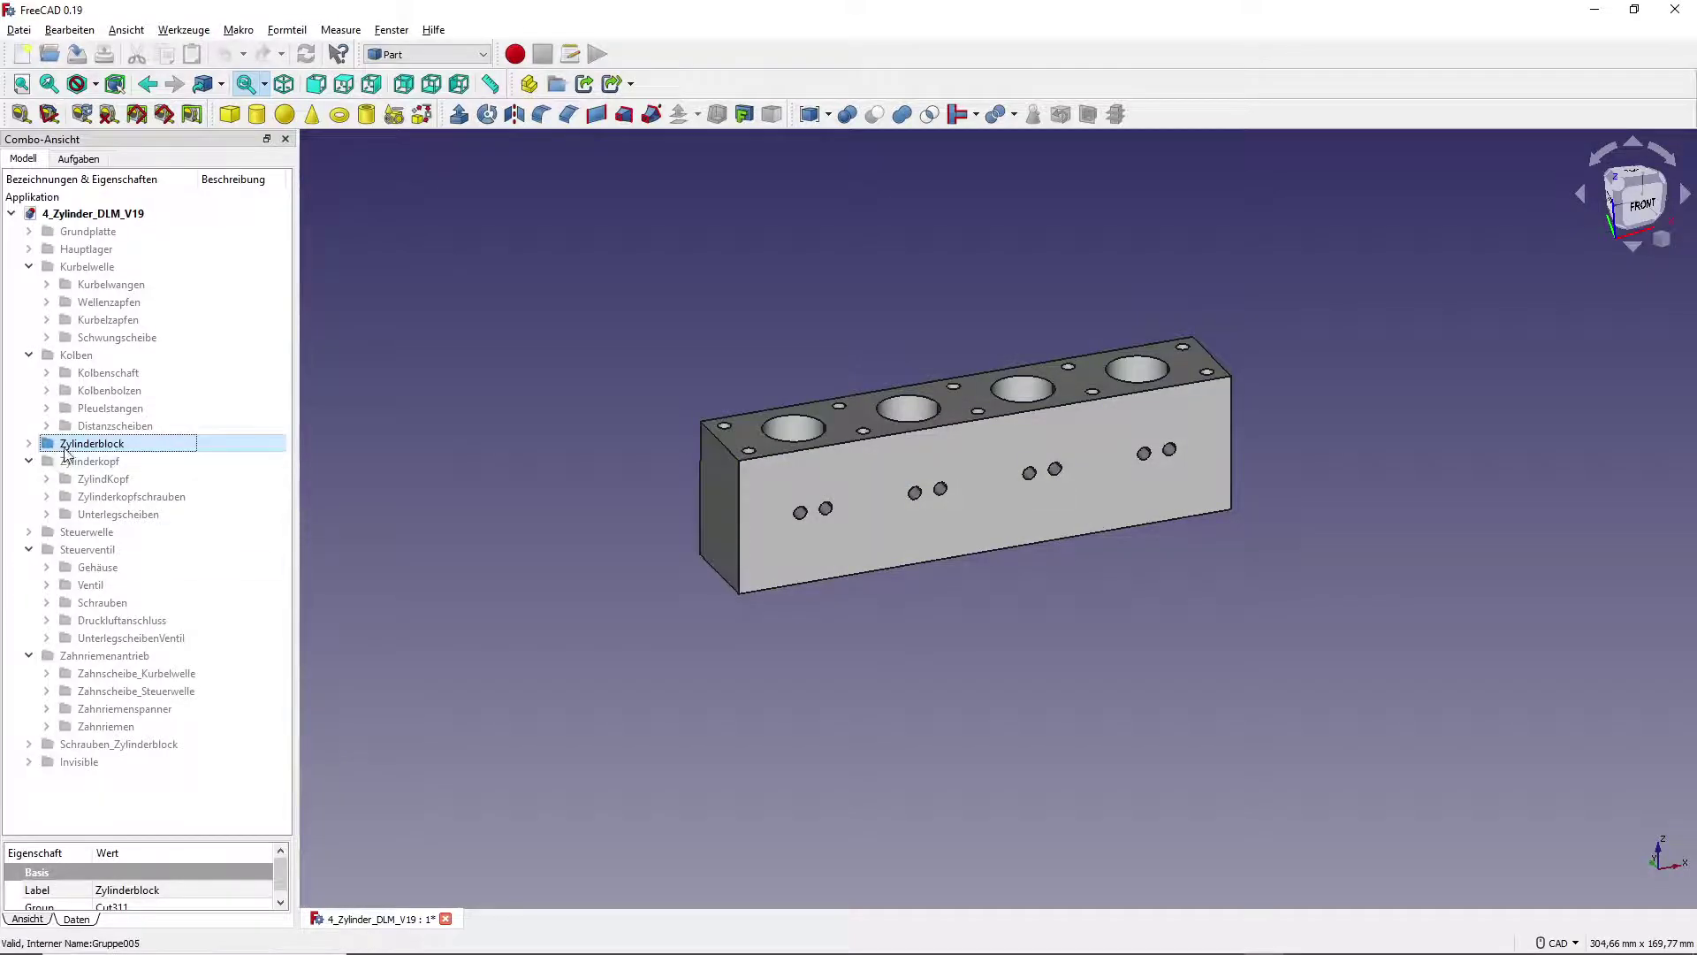
# Briefly show the Schrauben_Zylinderblock cylinder-block screws, then hide them again
pyautogui.click(97, 745)
pyautogui.press('space')
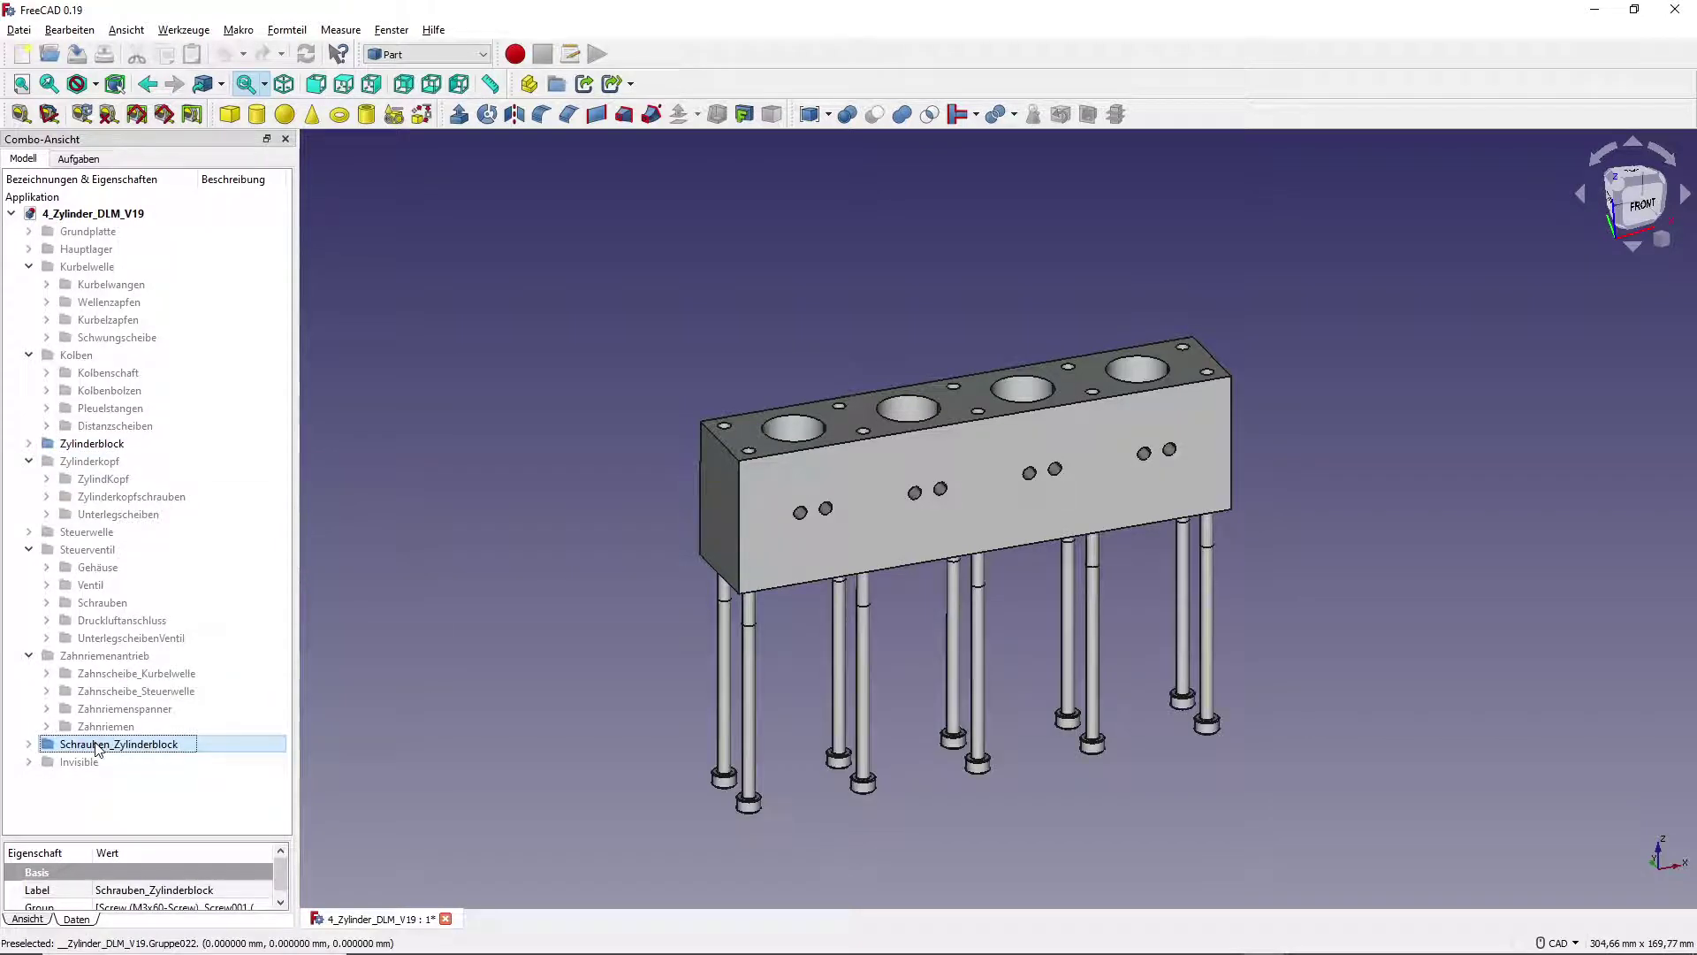
pyautogui.press('space')
# Hide the Zylinderblock, show the Zylinderkopf cylinder-head assembly, and return to Excel
pyautogui.click(89, 444)
pyautogui.press('space')
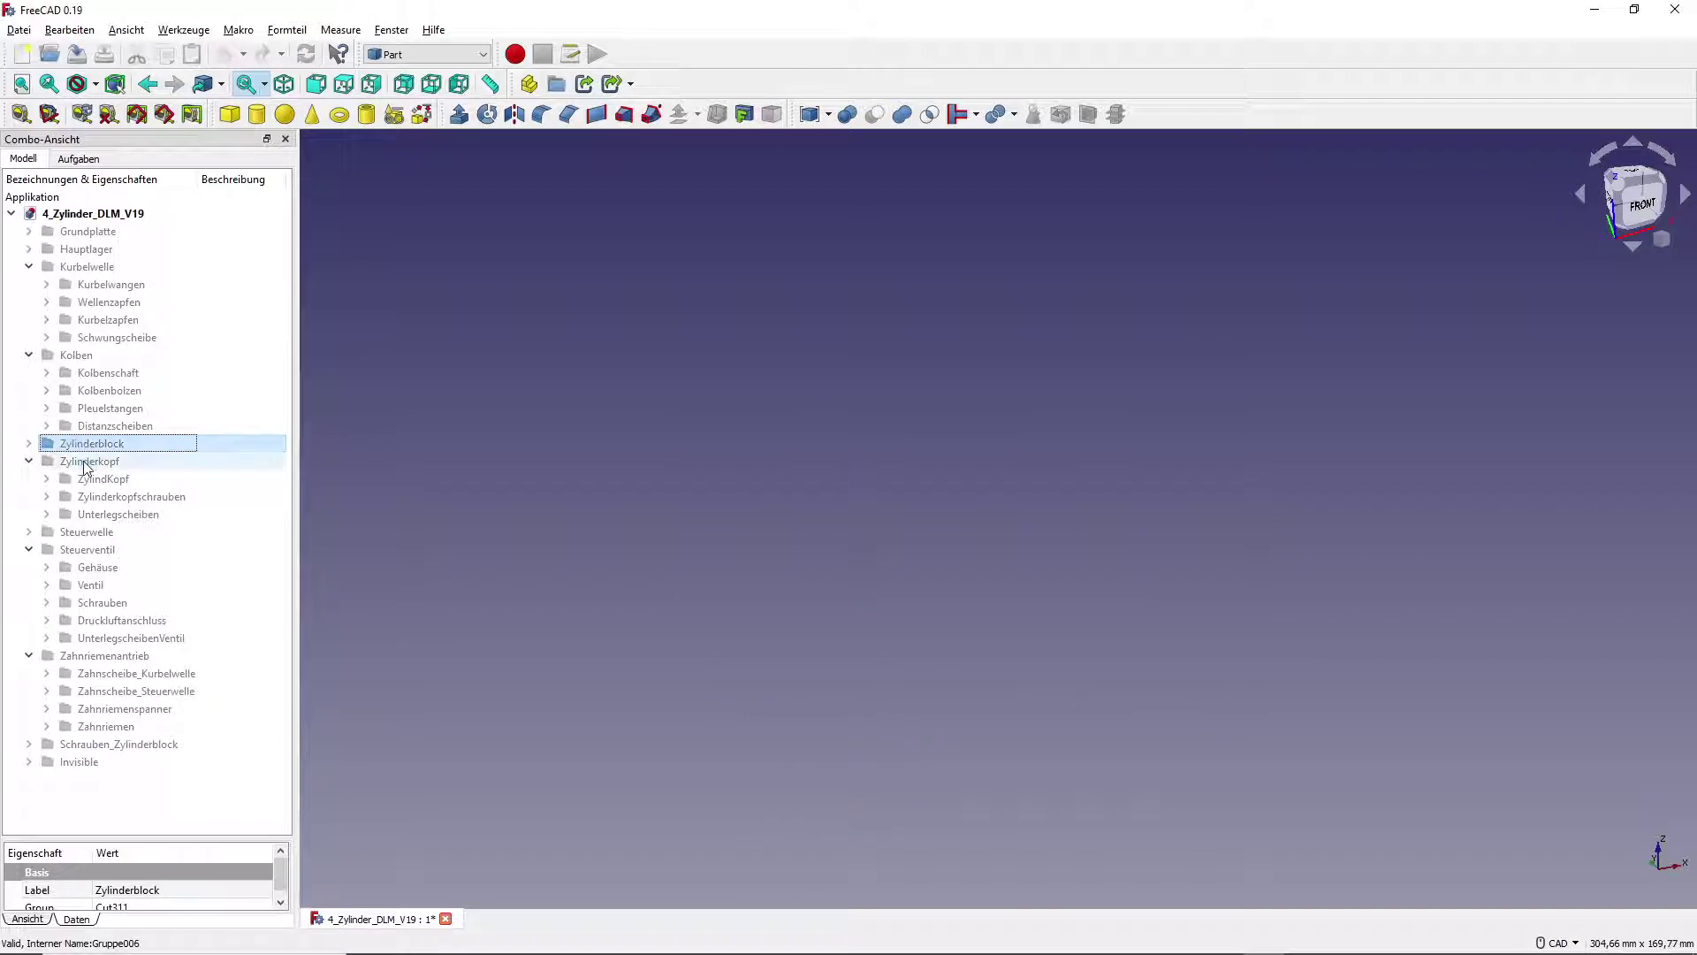
pyautogui.click(89, 462)
pyautogui.press('space')
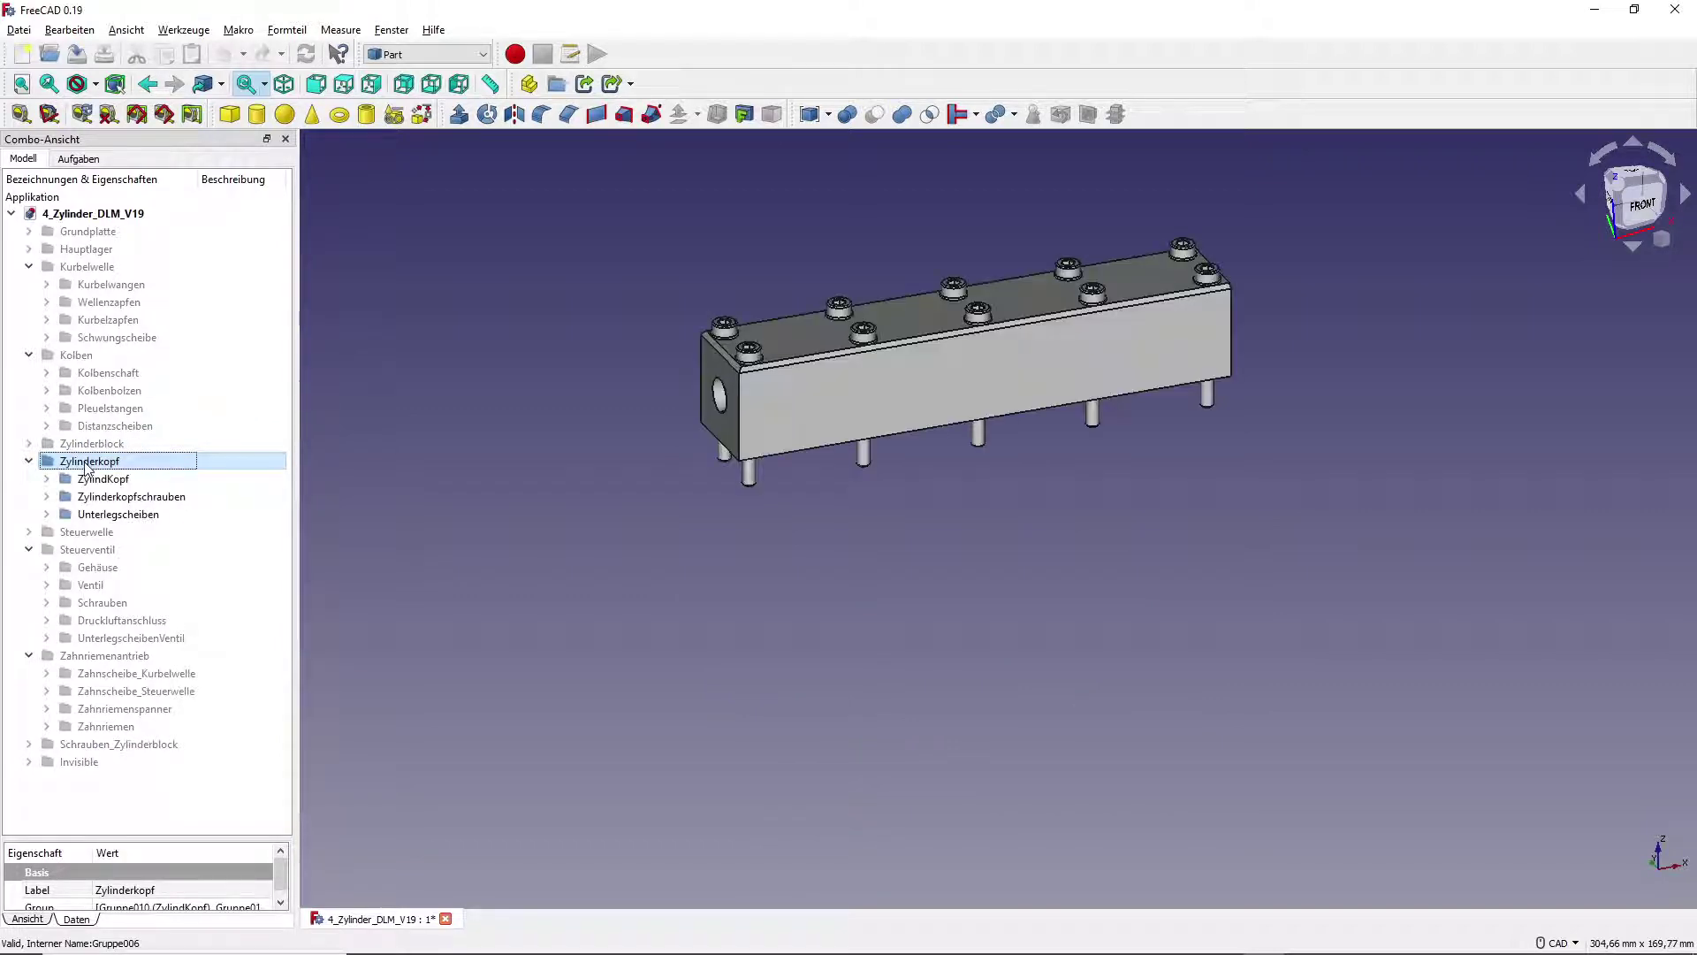
pyautogui.hotkey('alt', 'Tab')
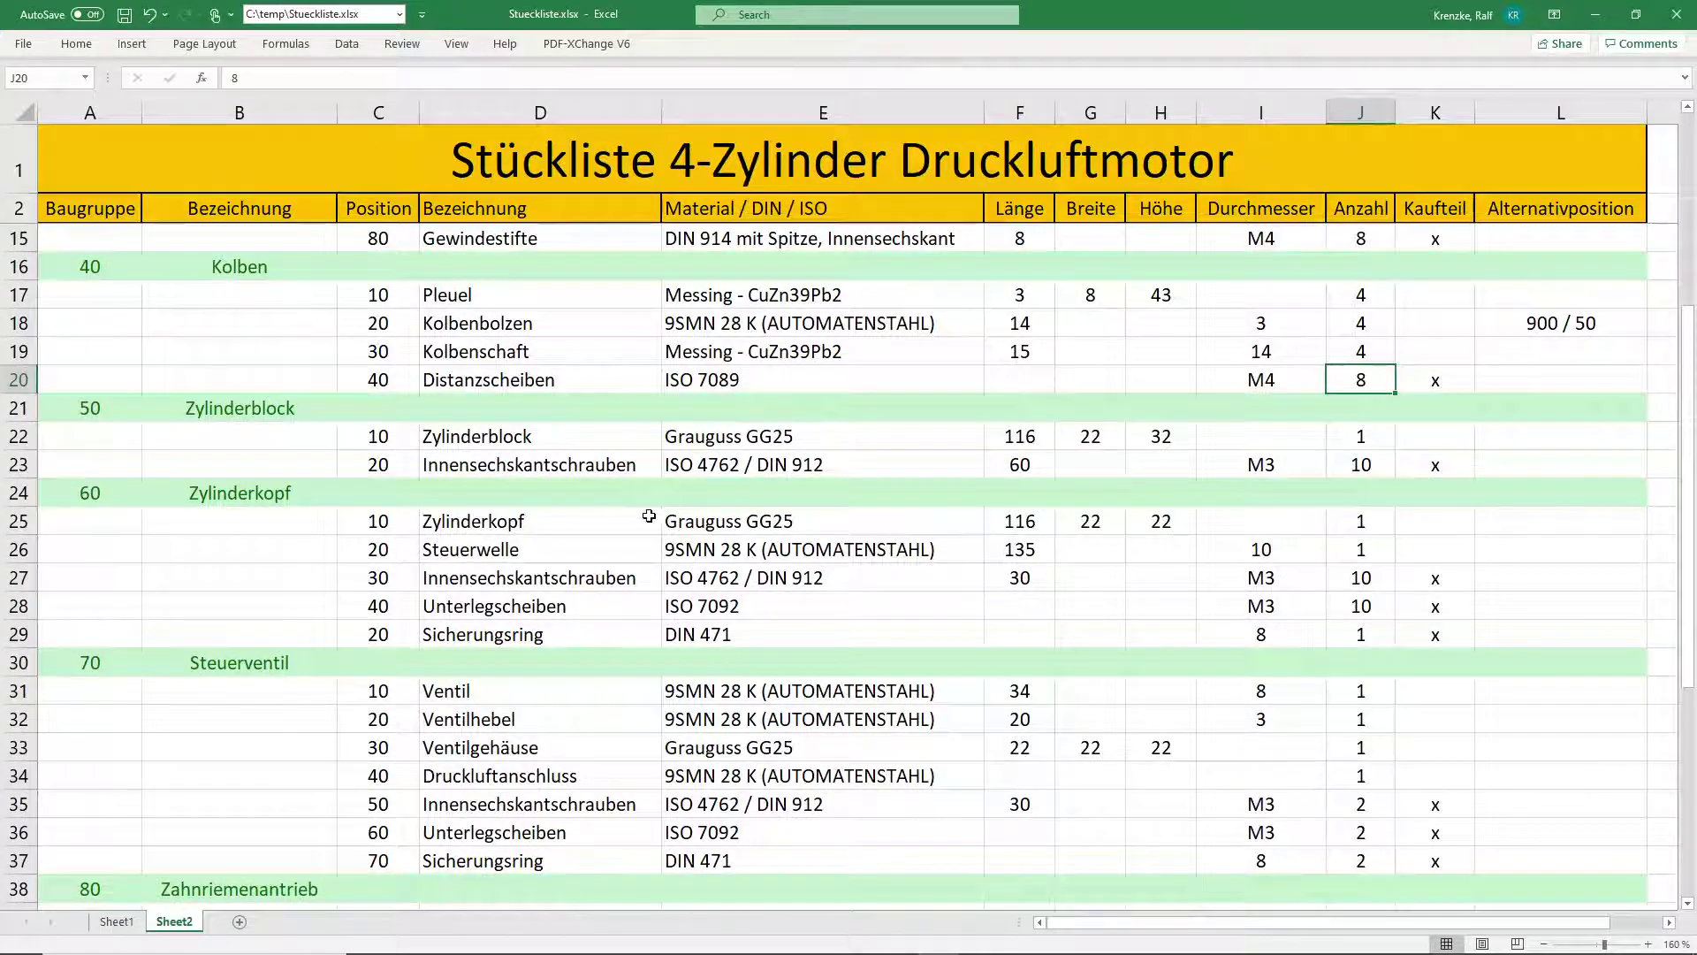
# Check the Zylinderkopf and Steuerwelle material entries in cells E25 and E26
pyautogui.click(822, 532)
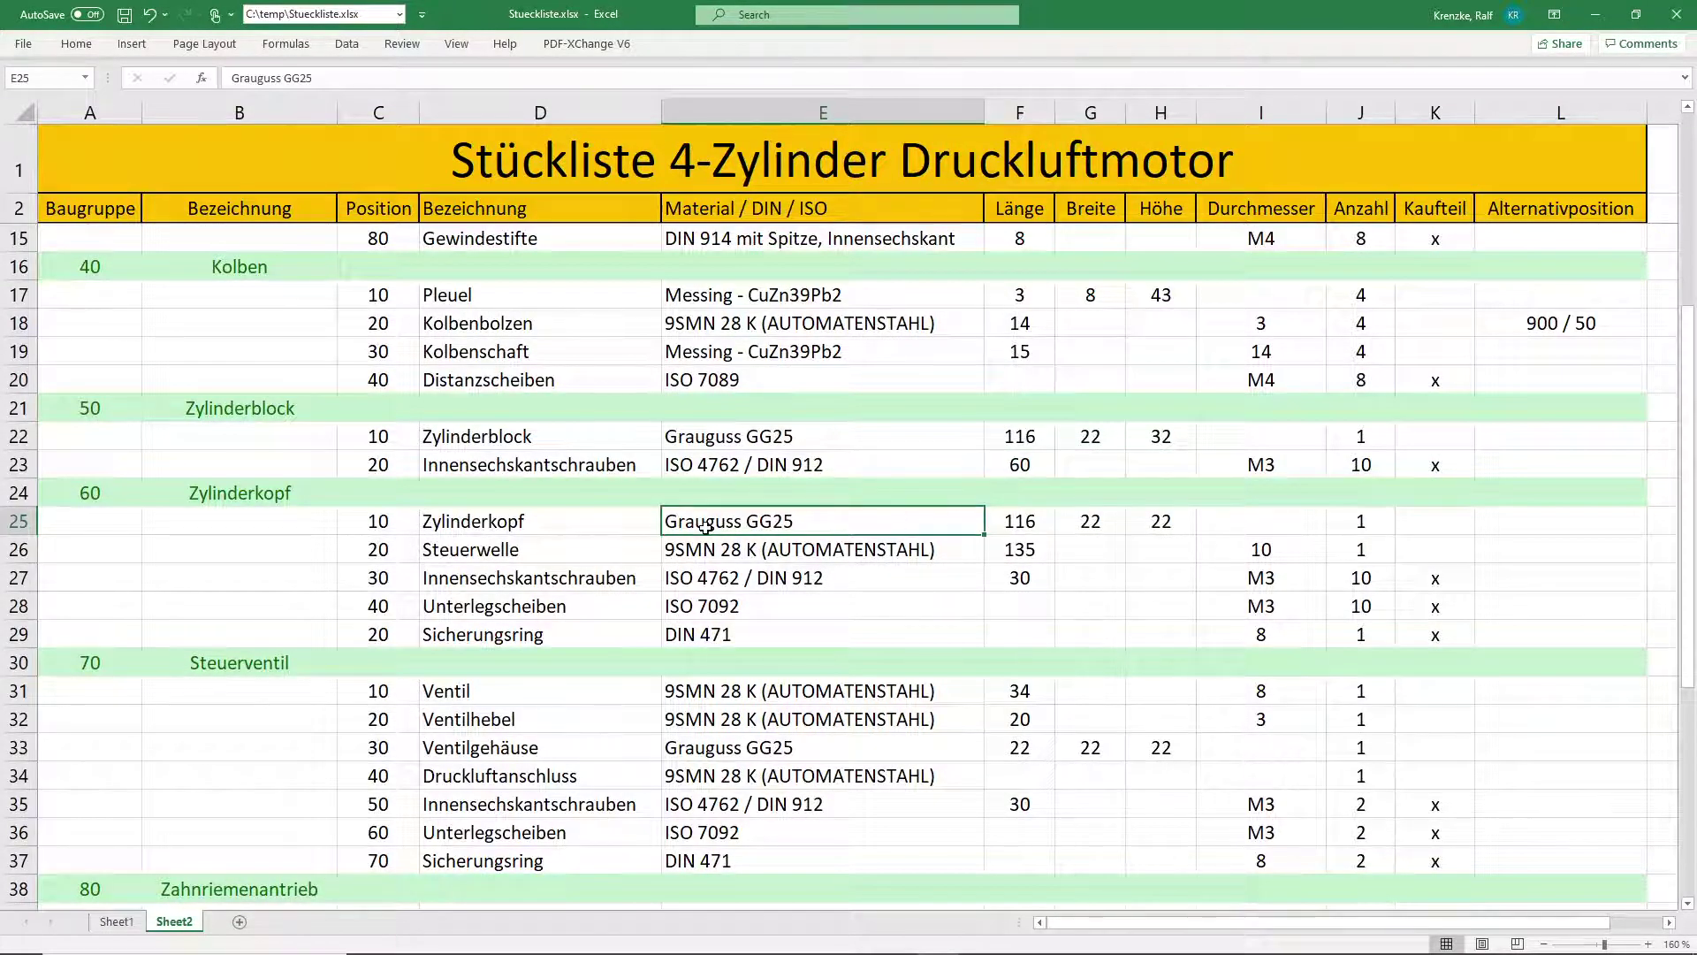
pyautogui.click(858, 549)
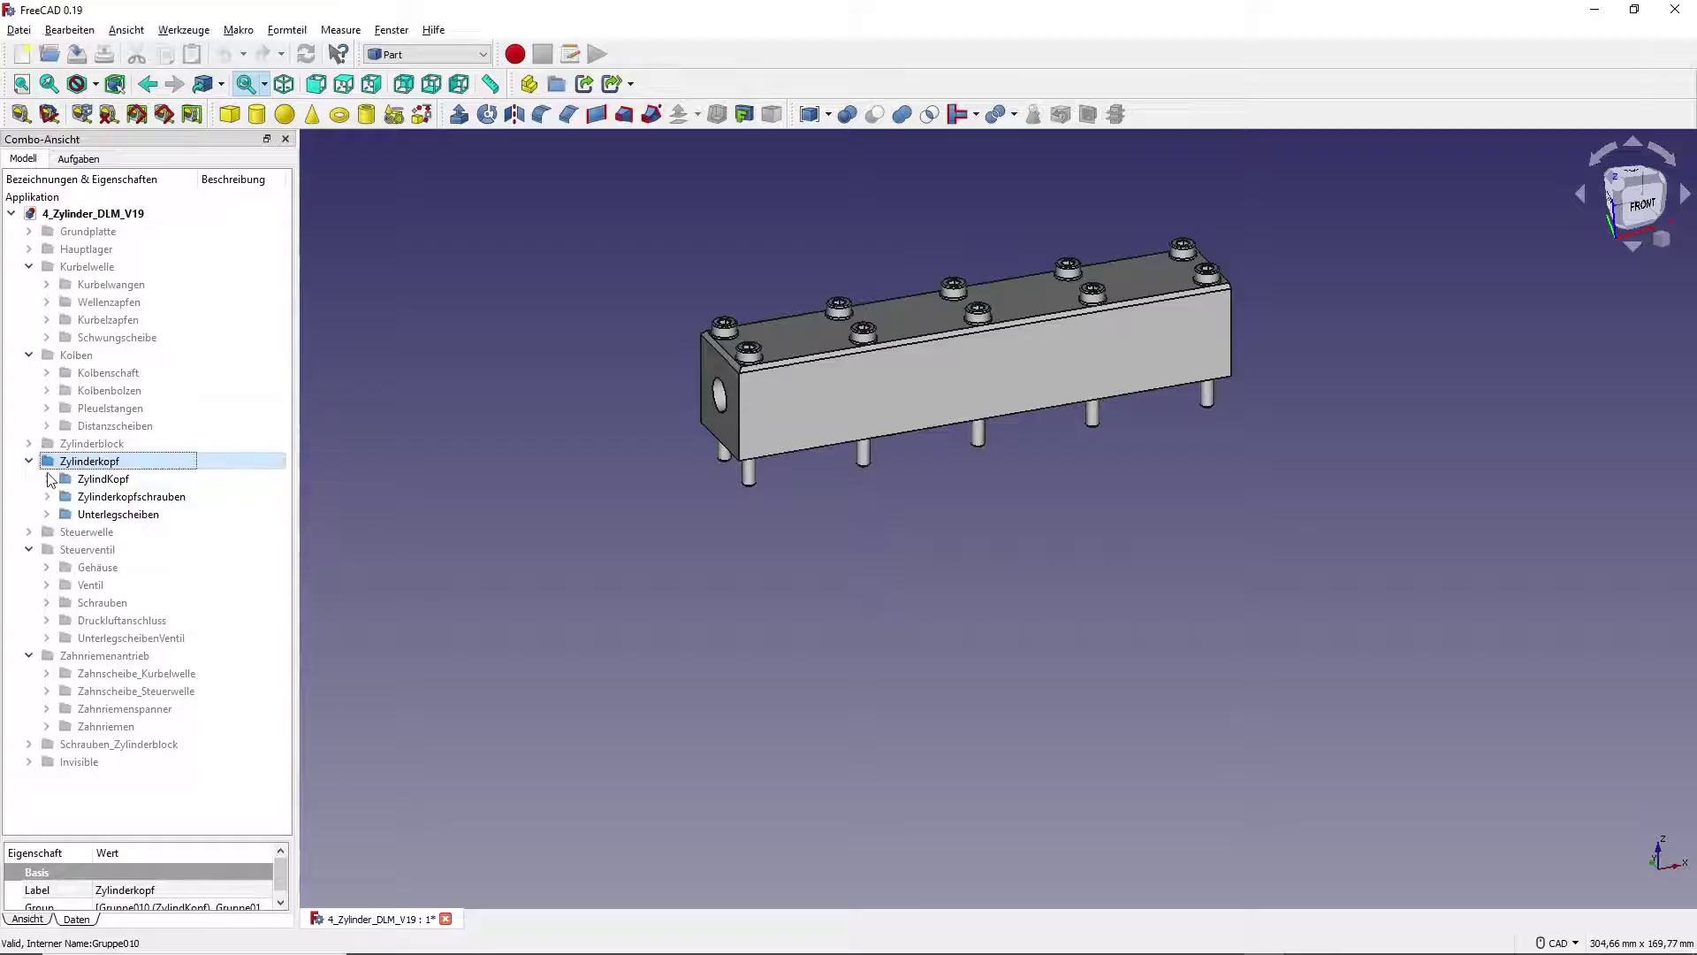
# Show the Steuerwelle shaft in the cylinder-head assembly, then return to the Excel parts list
pyautogui.click(80, 533)
pyautogui.press('space')
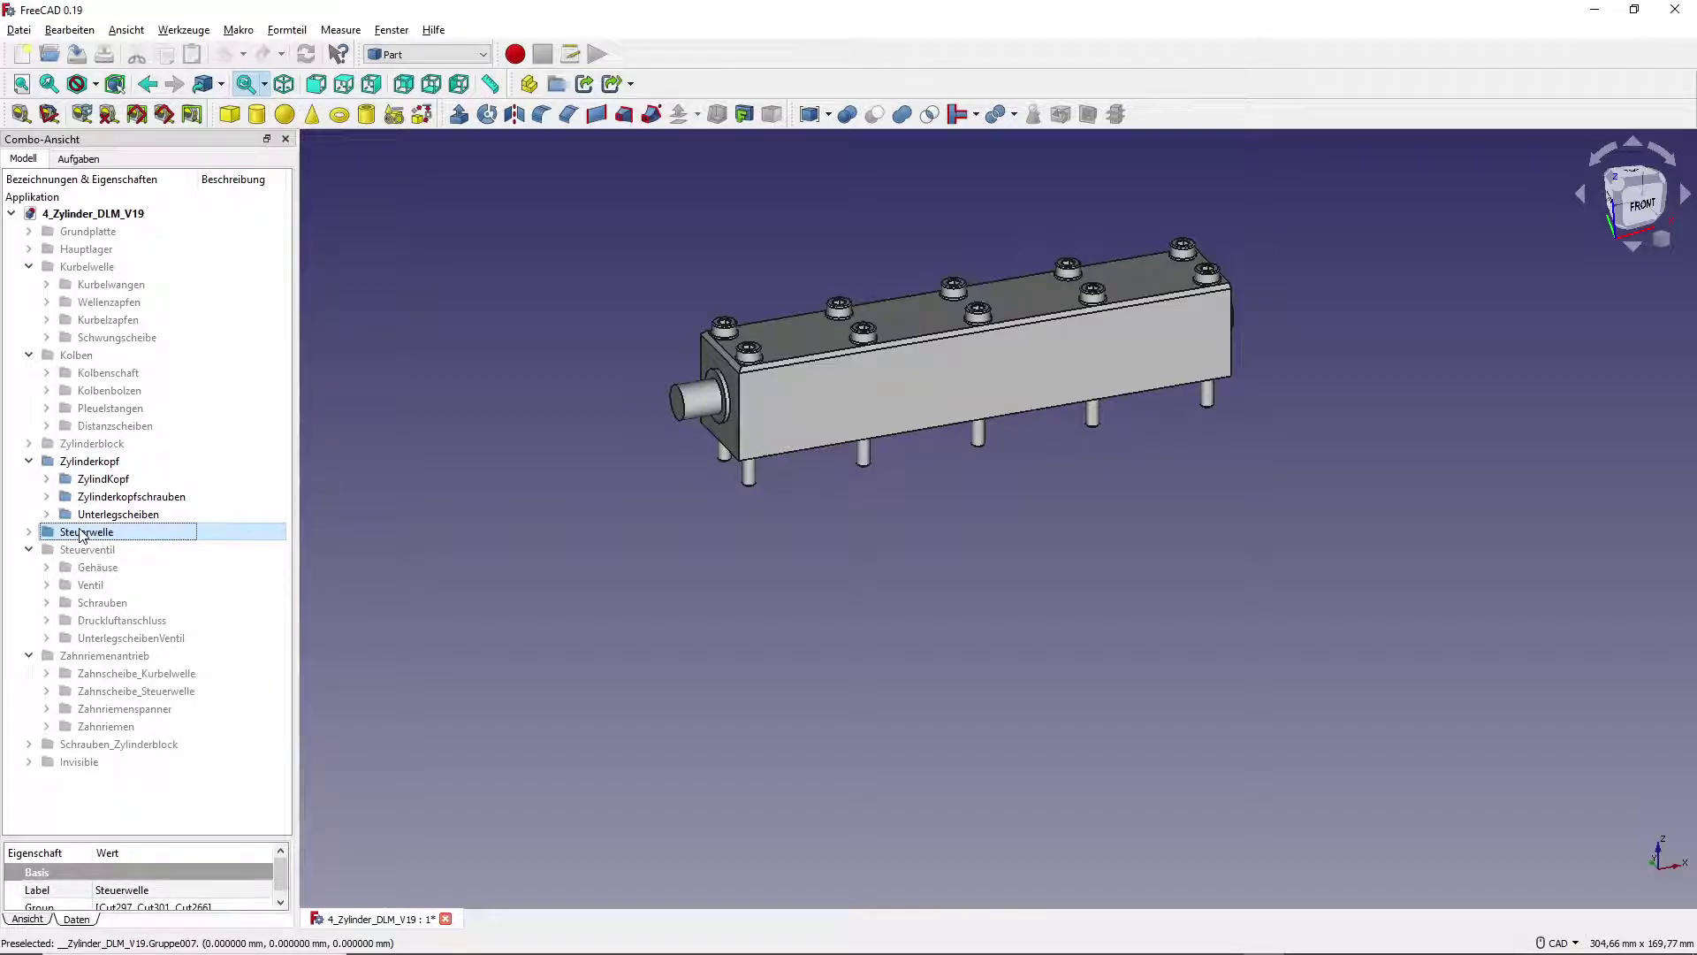
pyautogui.hotkey('alt', 'Tab')
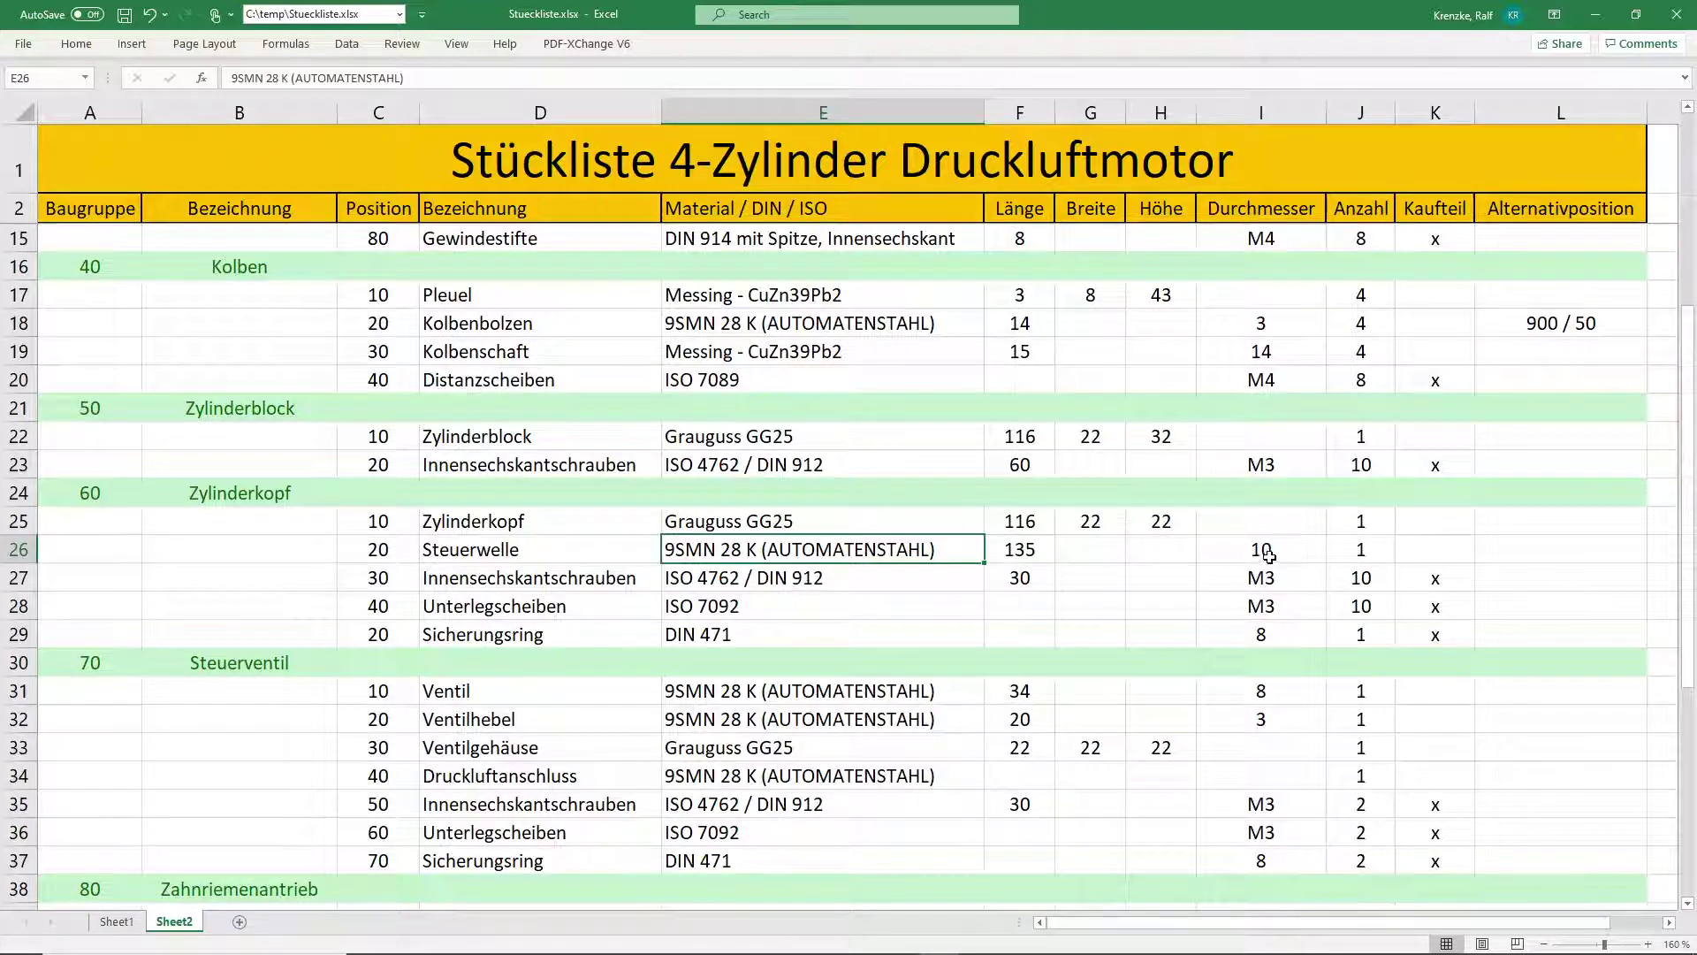
# Change the Steuerwelle diameter in cell I26 from 10 to 8, then go back to FreeCAD
pyautogui.click(1260, 549)
pyautogui.write('8')
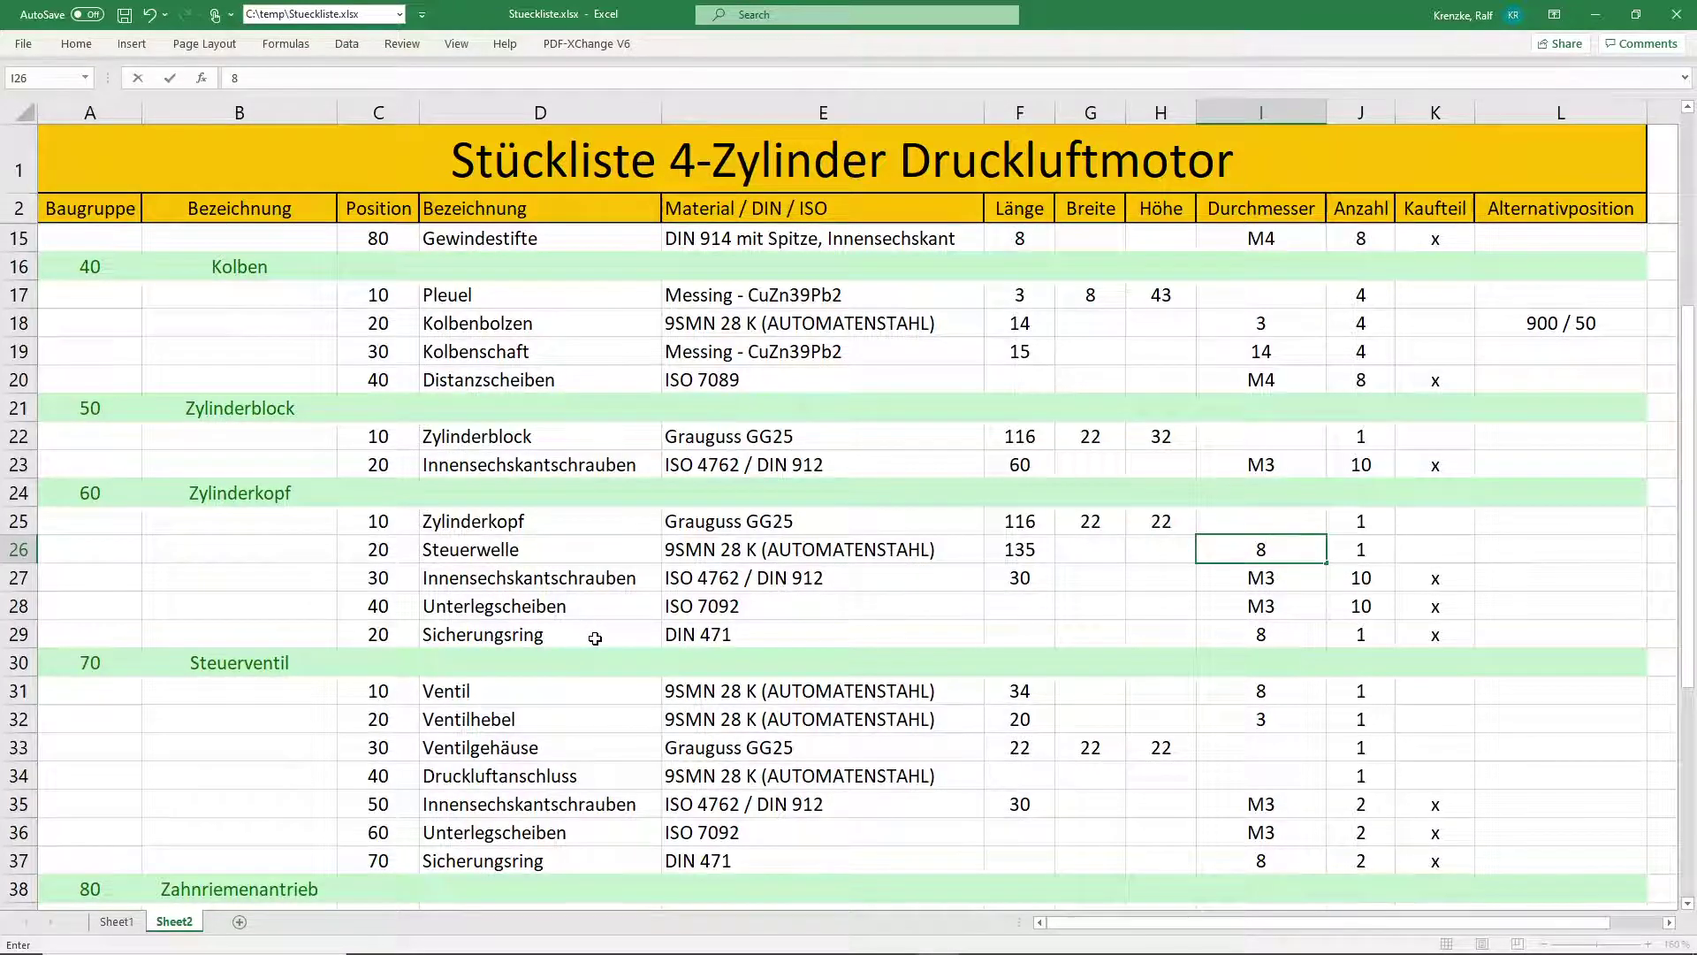
pyautogui.click(594, 638)
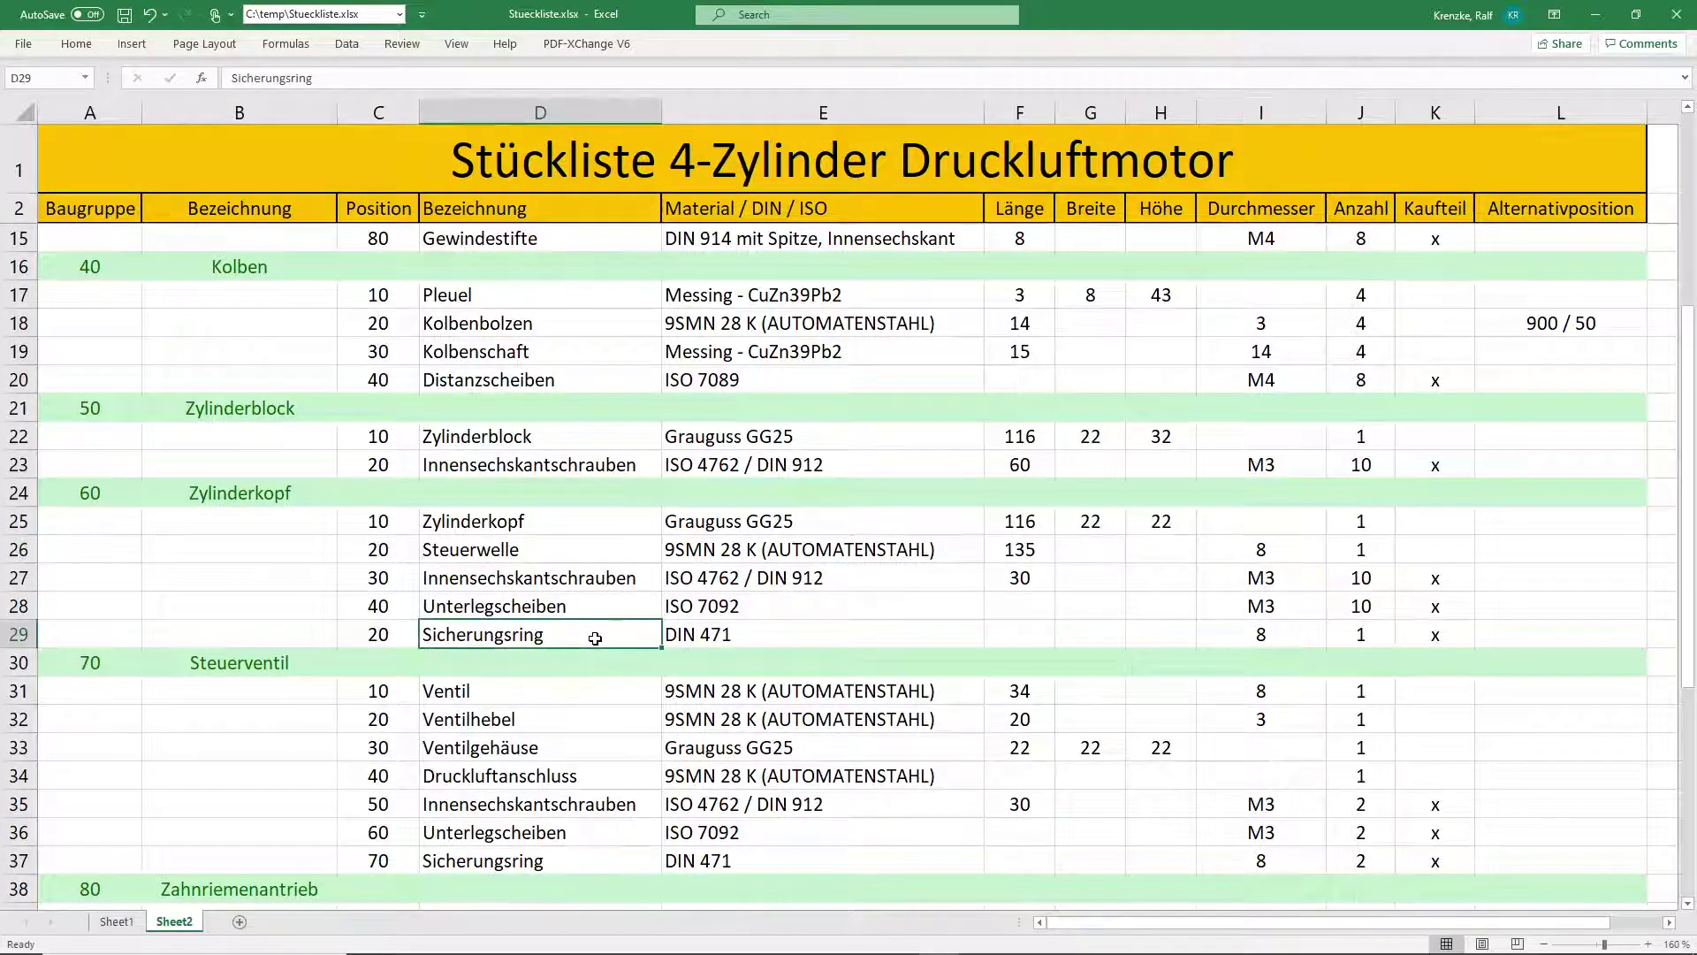
pyautogui.hotkey('alt', 'Tab')
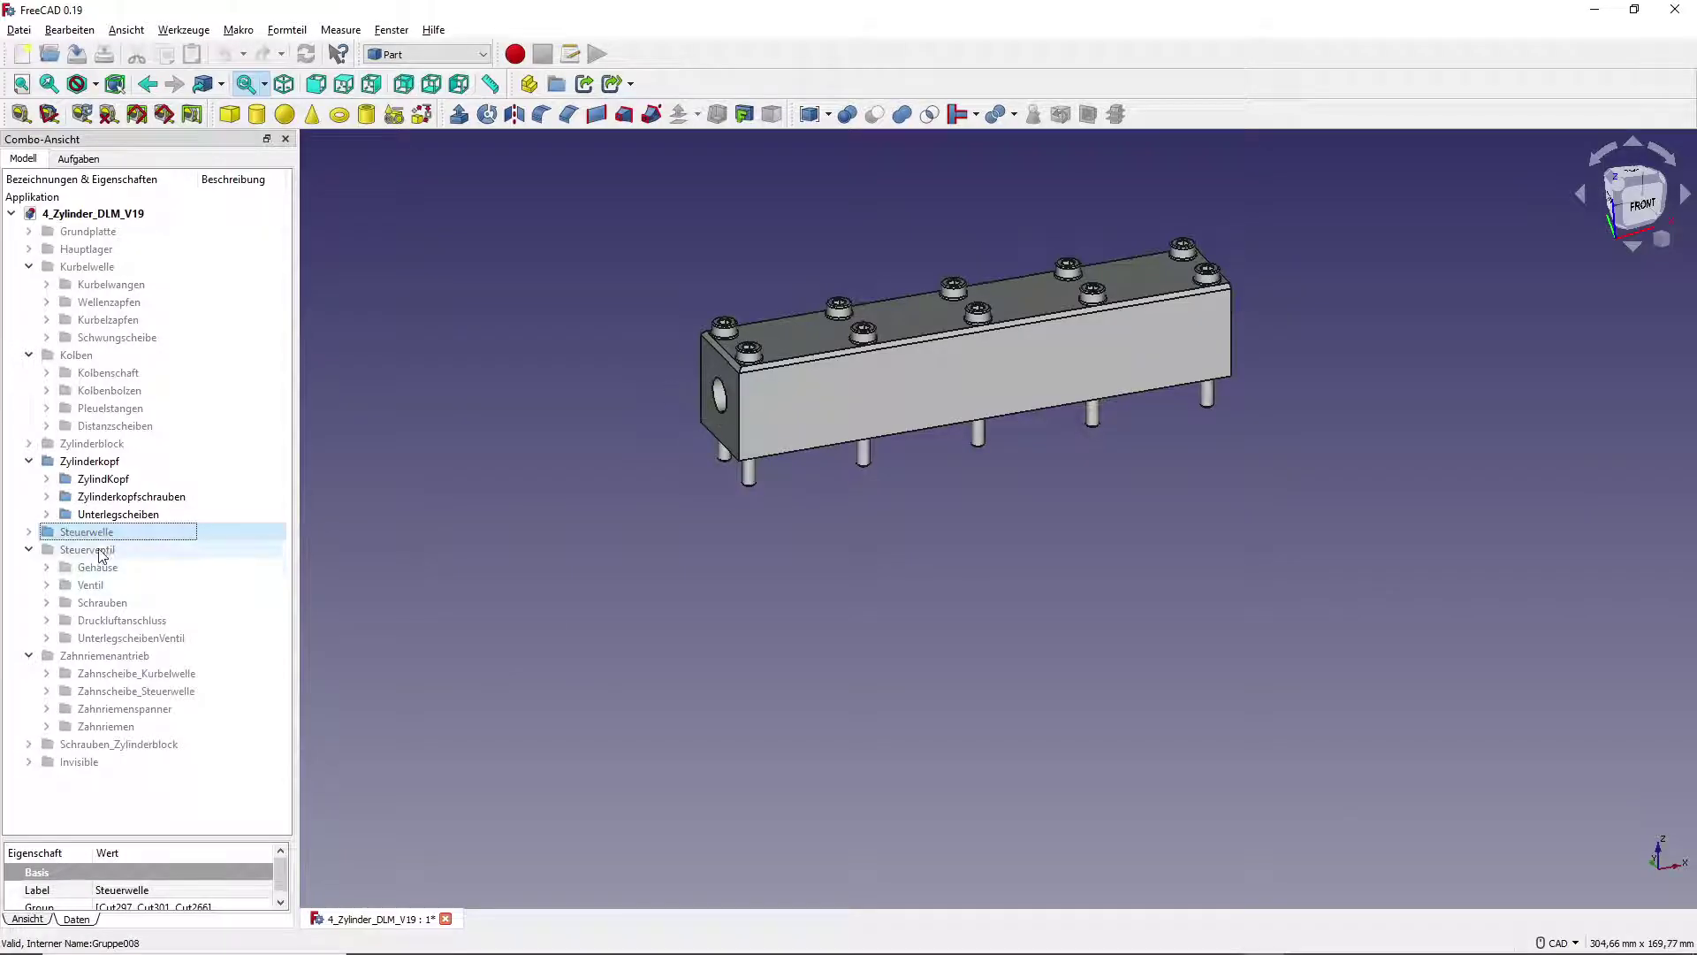
# Hide the Zylinderkopf group, show only the Steuerventil valve assembly, then return to Excel
pyautogui.press('Up')
pyautogui.press('Up')
pyautogui.press('Up')
pyautogui.press('space')
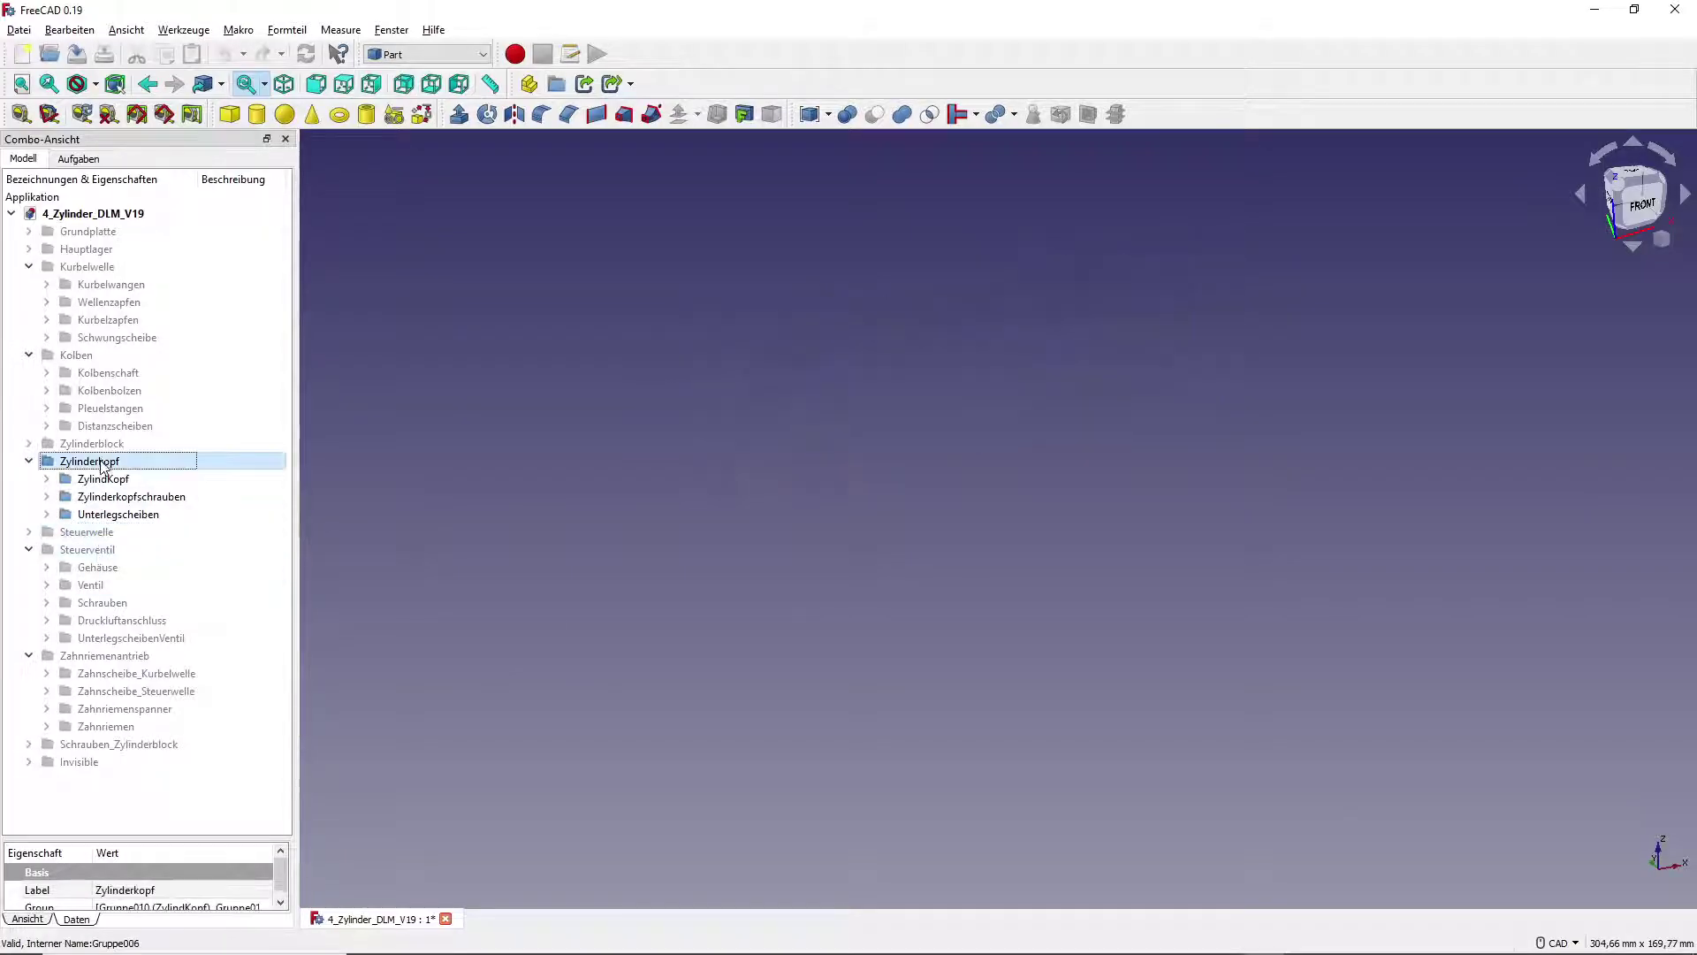
pyautogui.click(94, 552)
pyautogui.press('space')
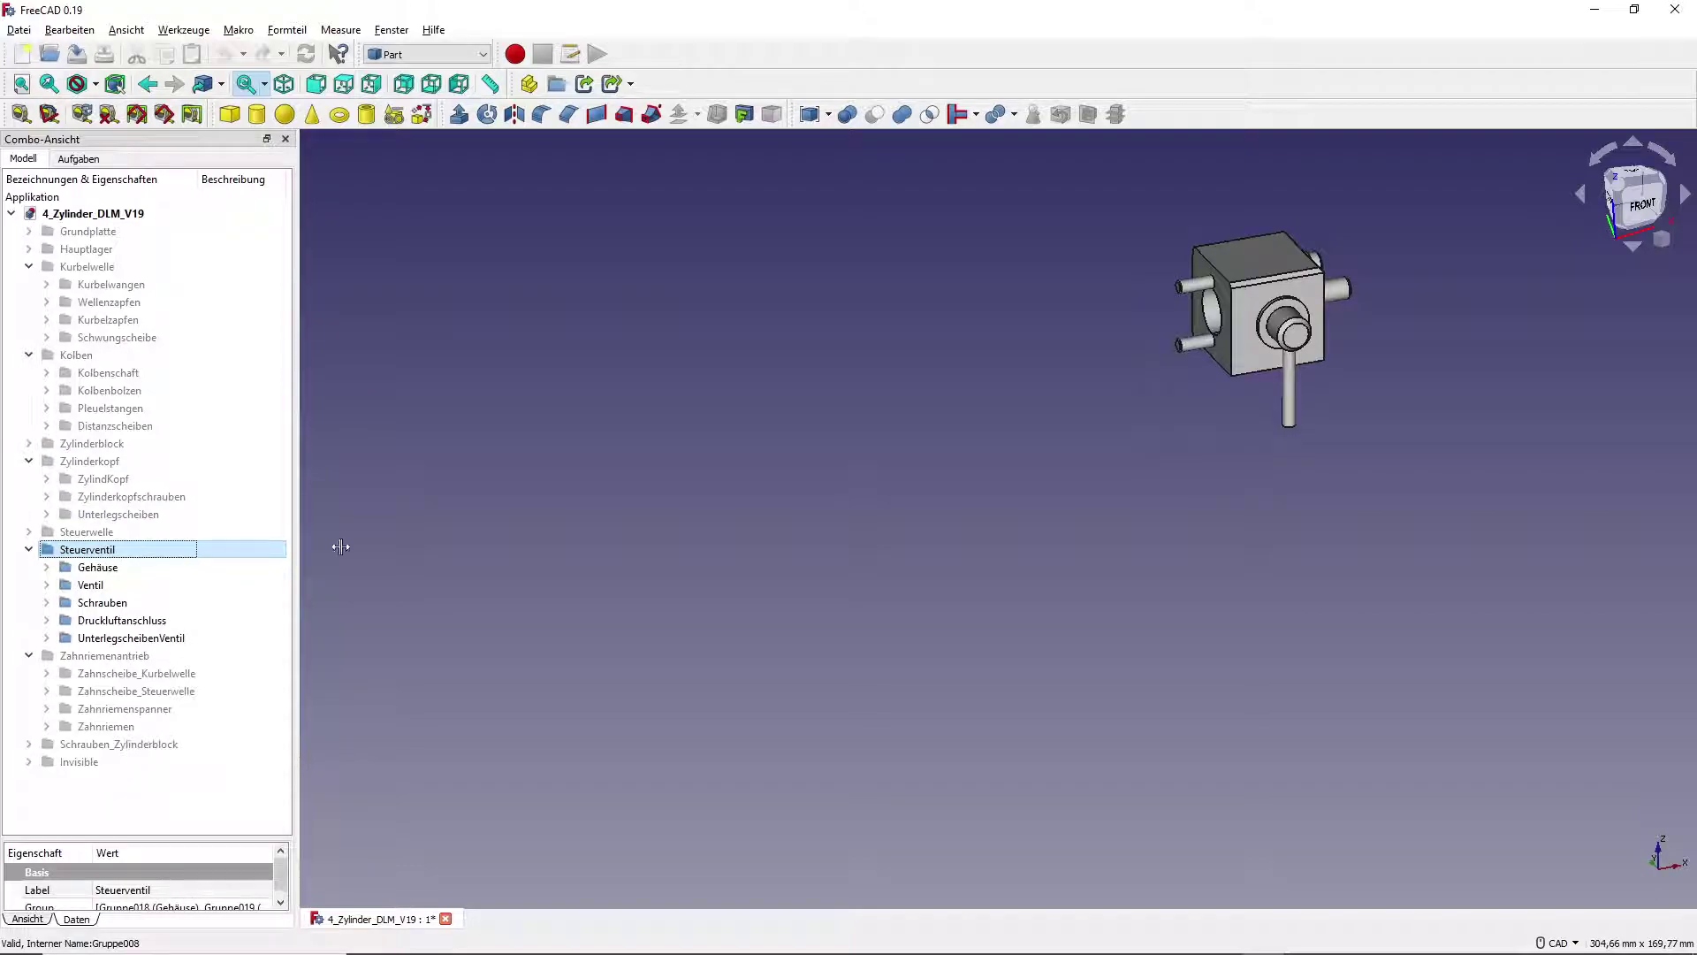
pyautogui.hotkey('alt', 'Tab')
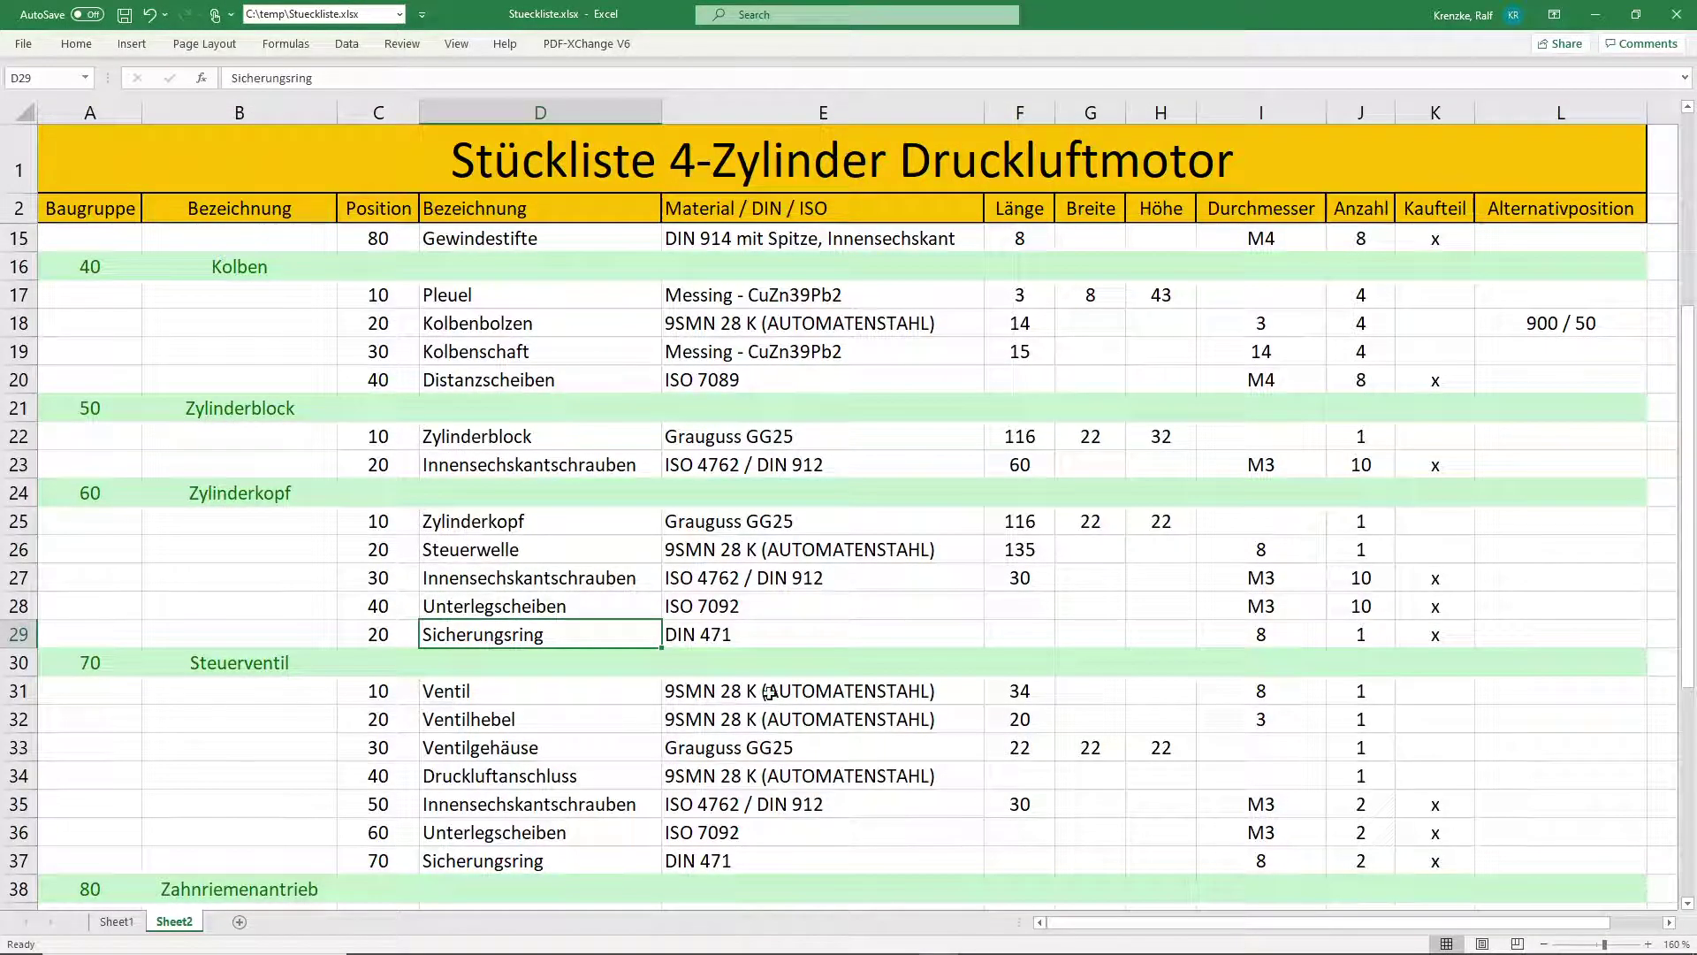
# Review the Ventilgehäuse and Druckluftanschluss materials and the valve screw quantity in J35
pyautogui.click(830, 749)
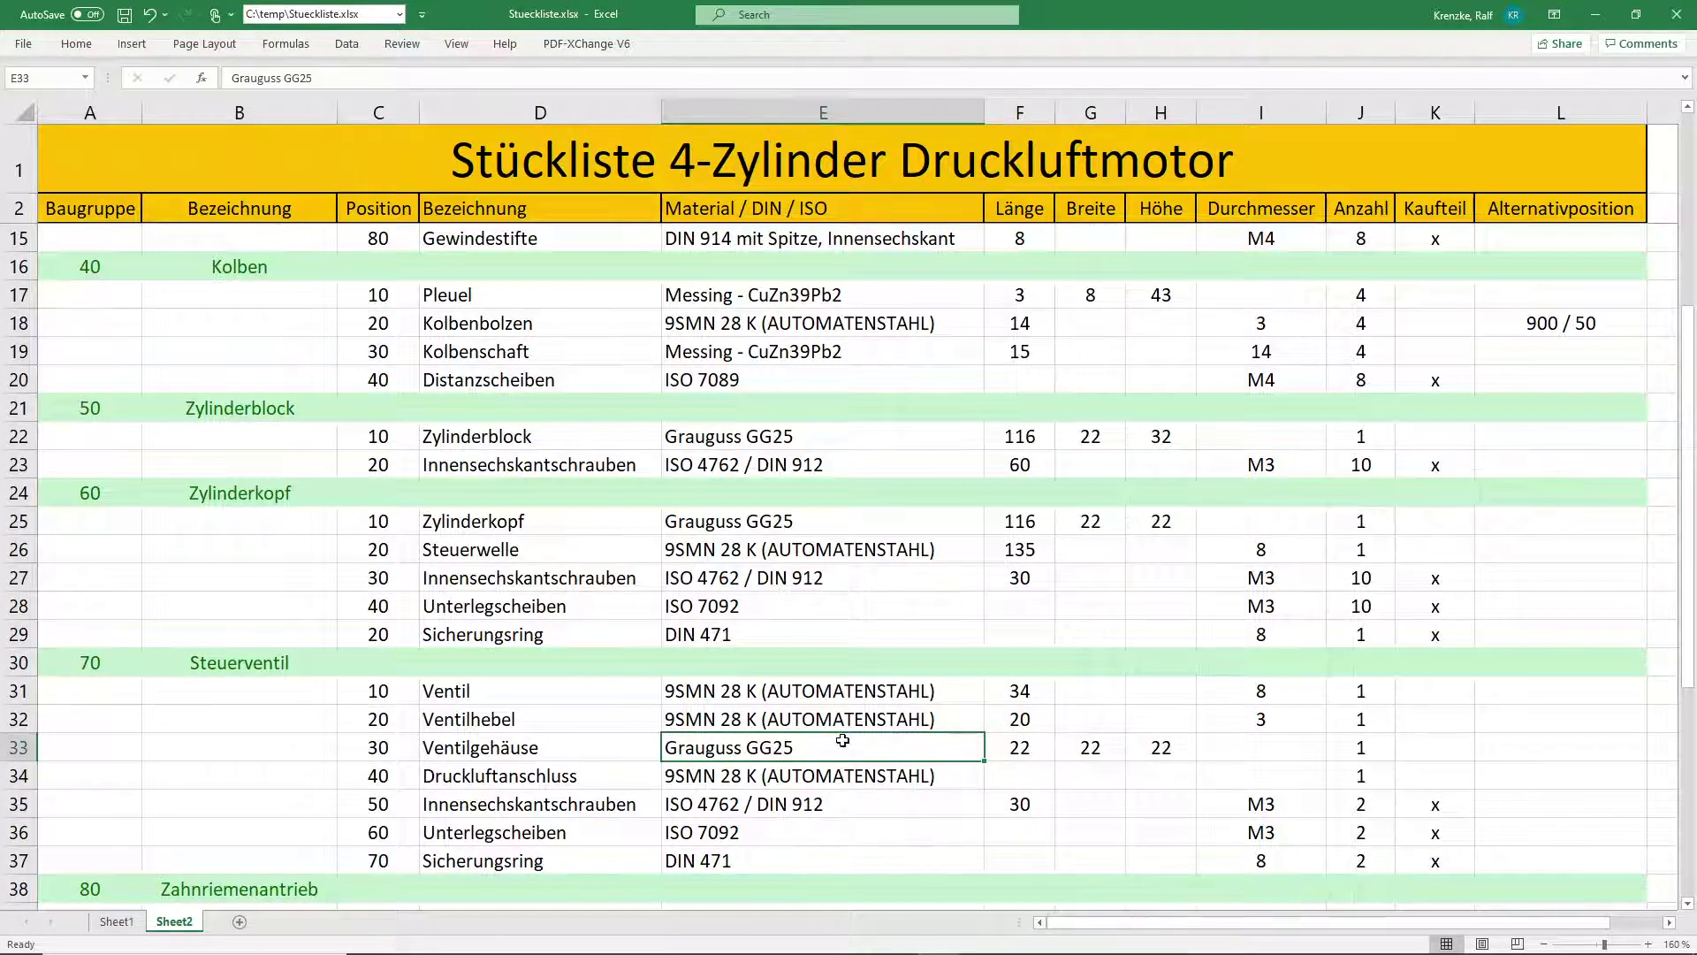
pyautogui.scroll(-2, 850, 738)
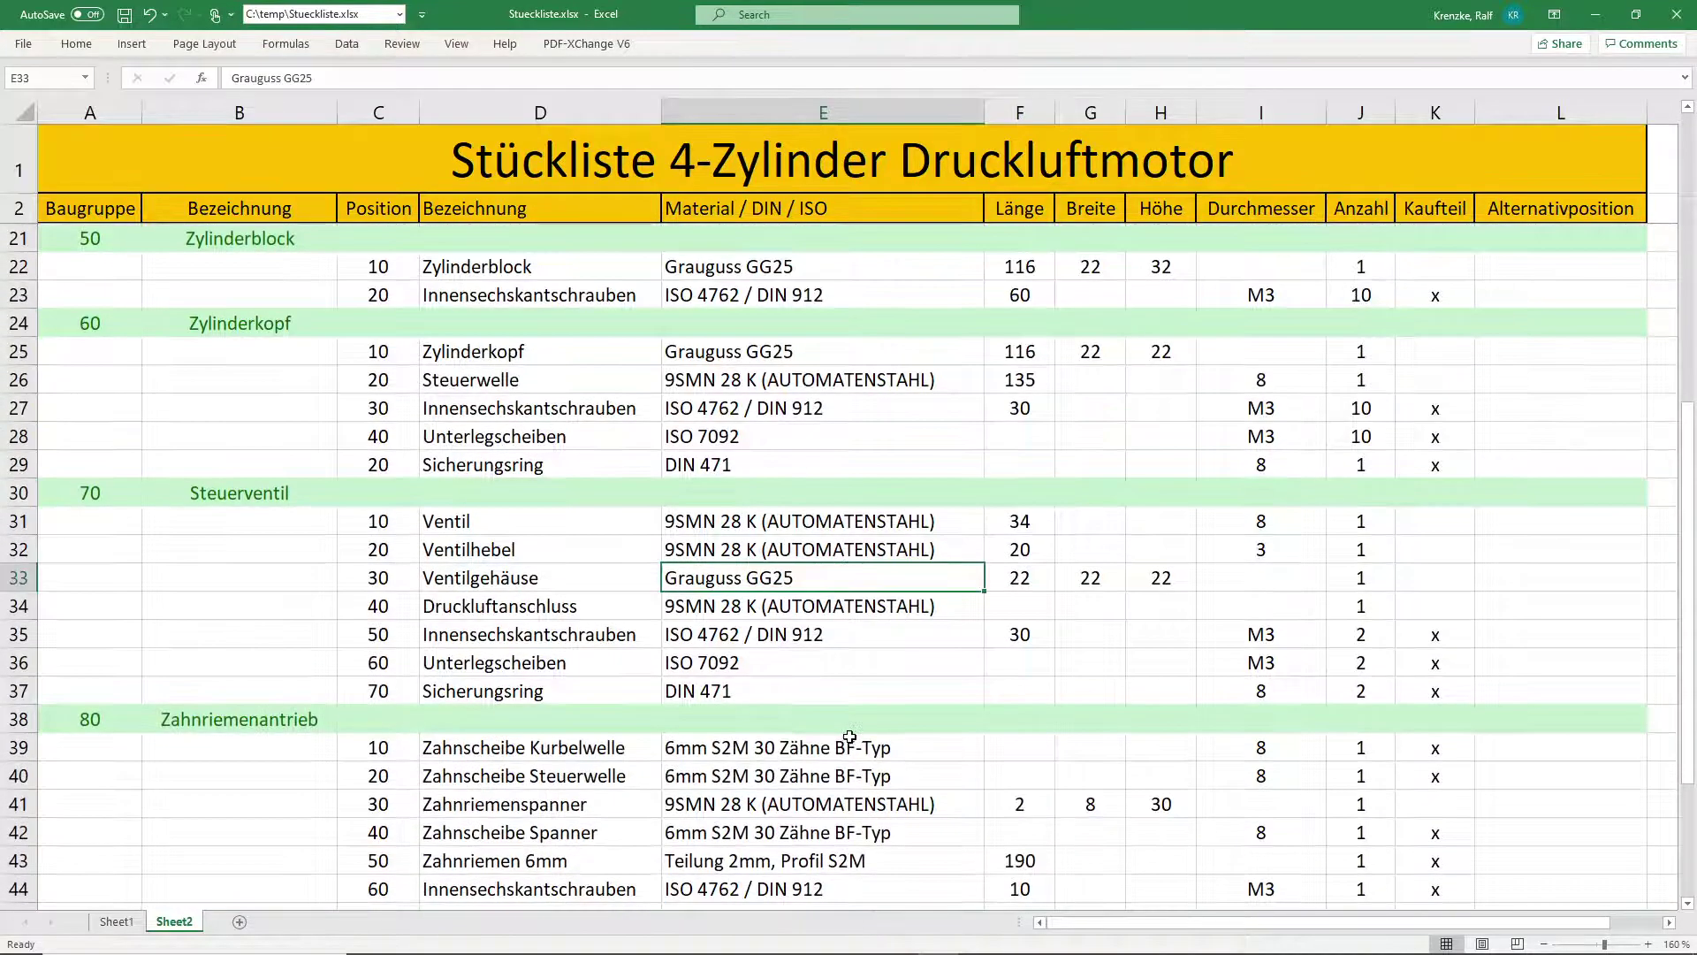
pyautogui.click(847, 606)
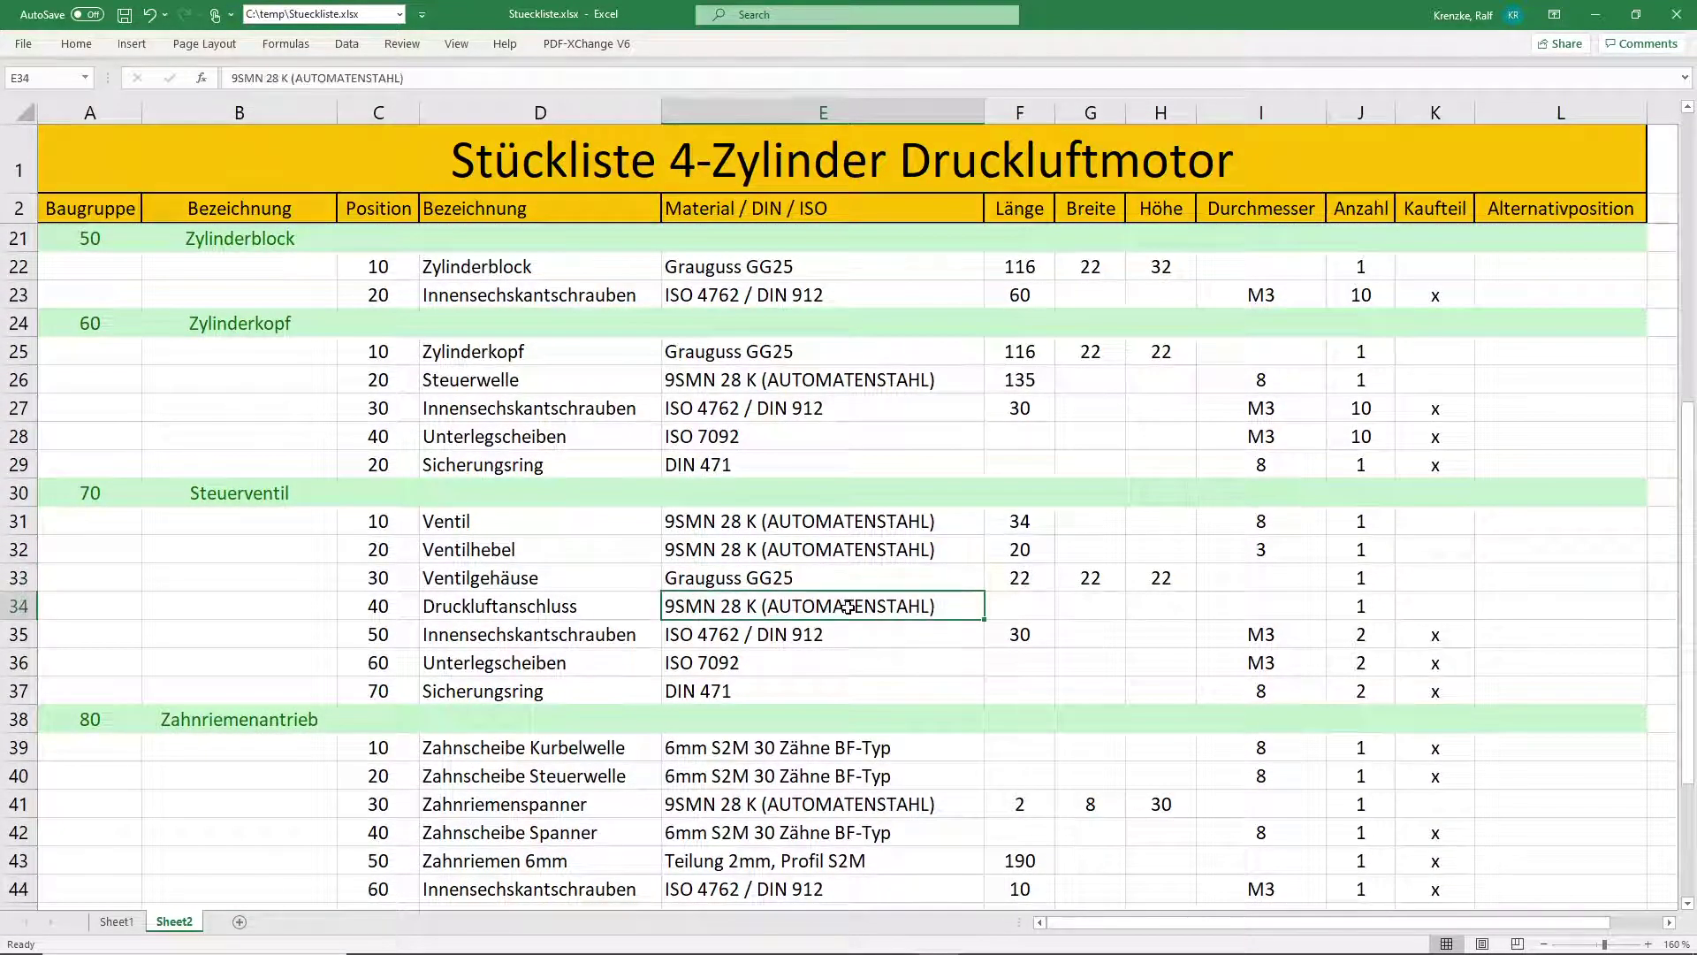
pyautogui.click(1389, 634)
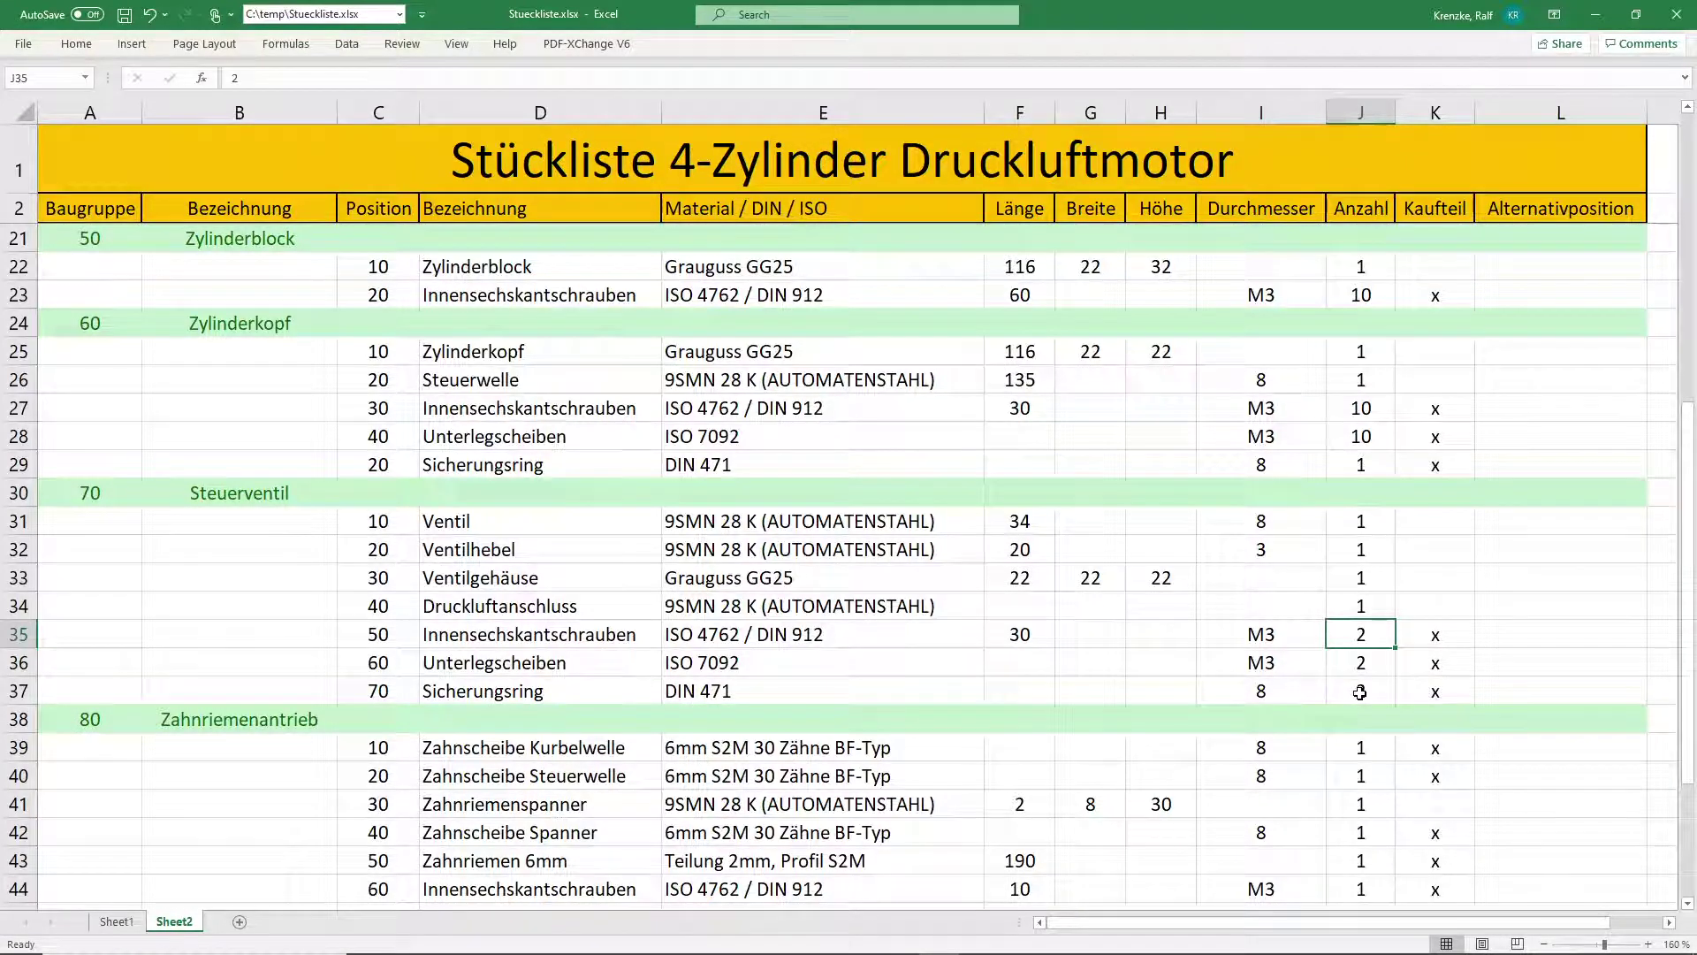
# In FreeCAD, hide the Steuerventil valve and show the Zahnriemenantrieb belt drive instead
pyautogui.hotkey('alt', 'Tab')
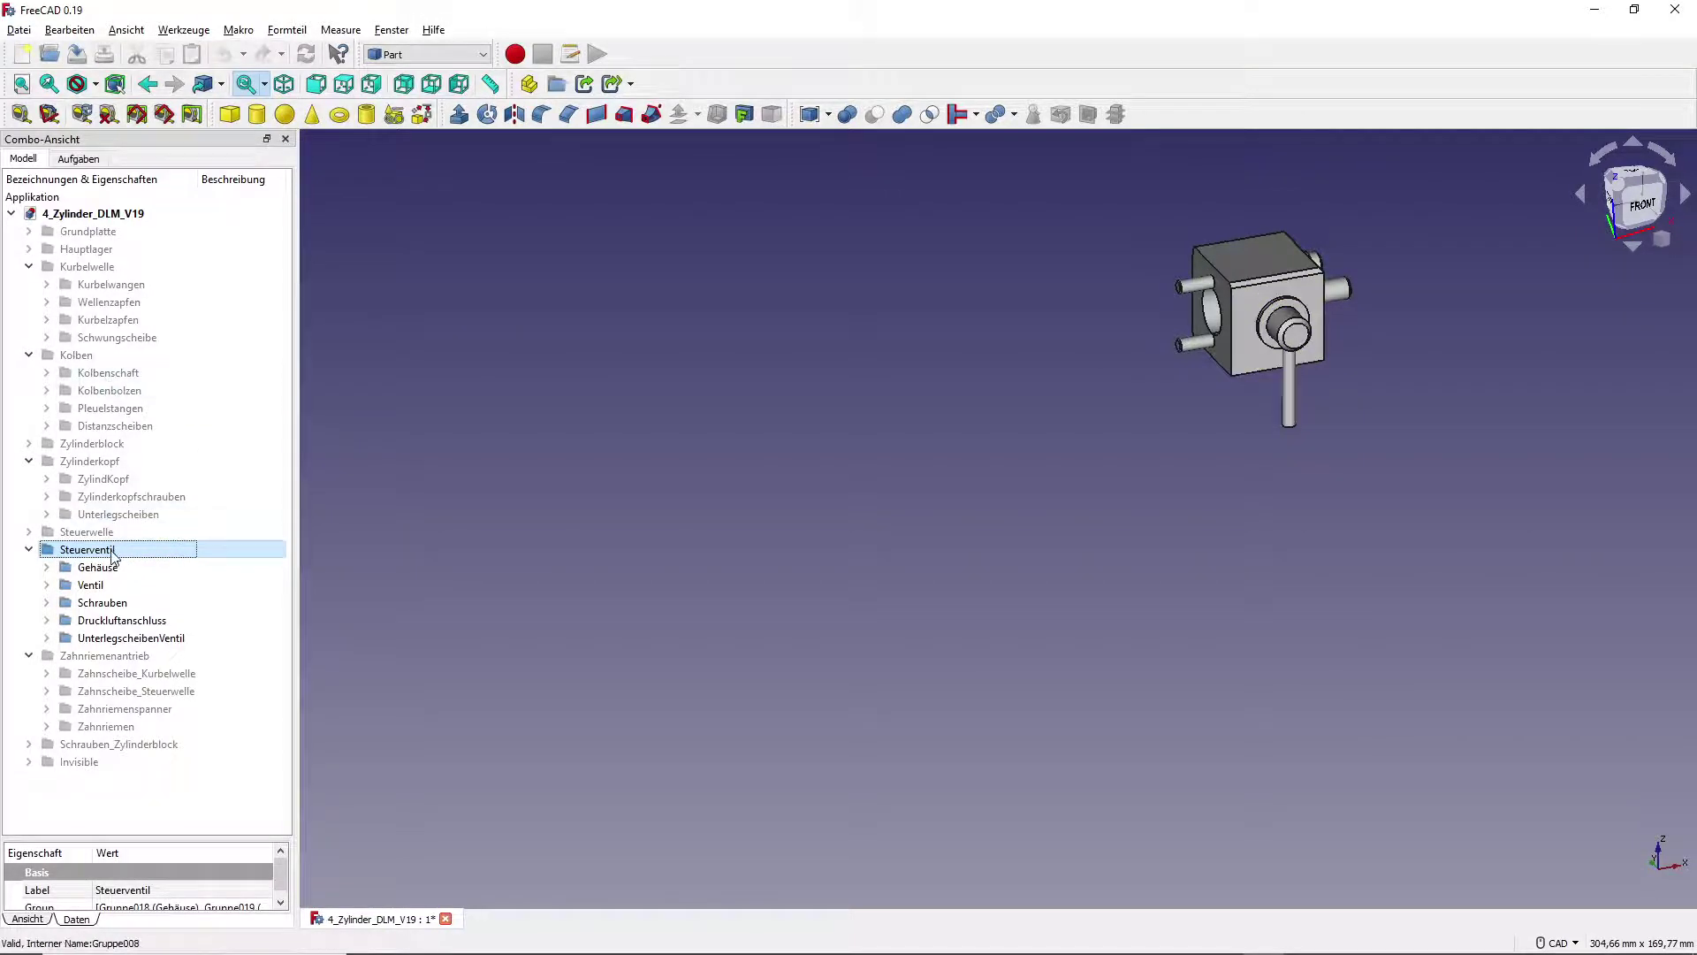
pyautogui.press('space')
pyautogui.click(115, 656)
pyautogui.press('space')
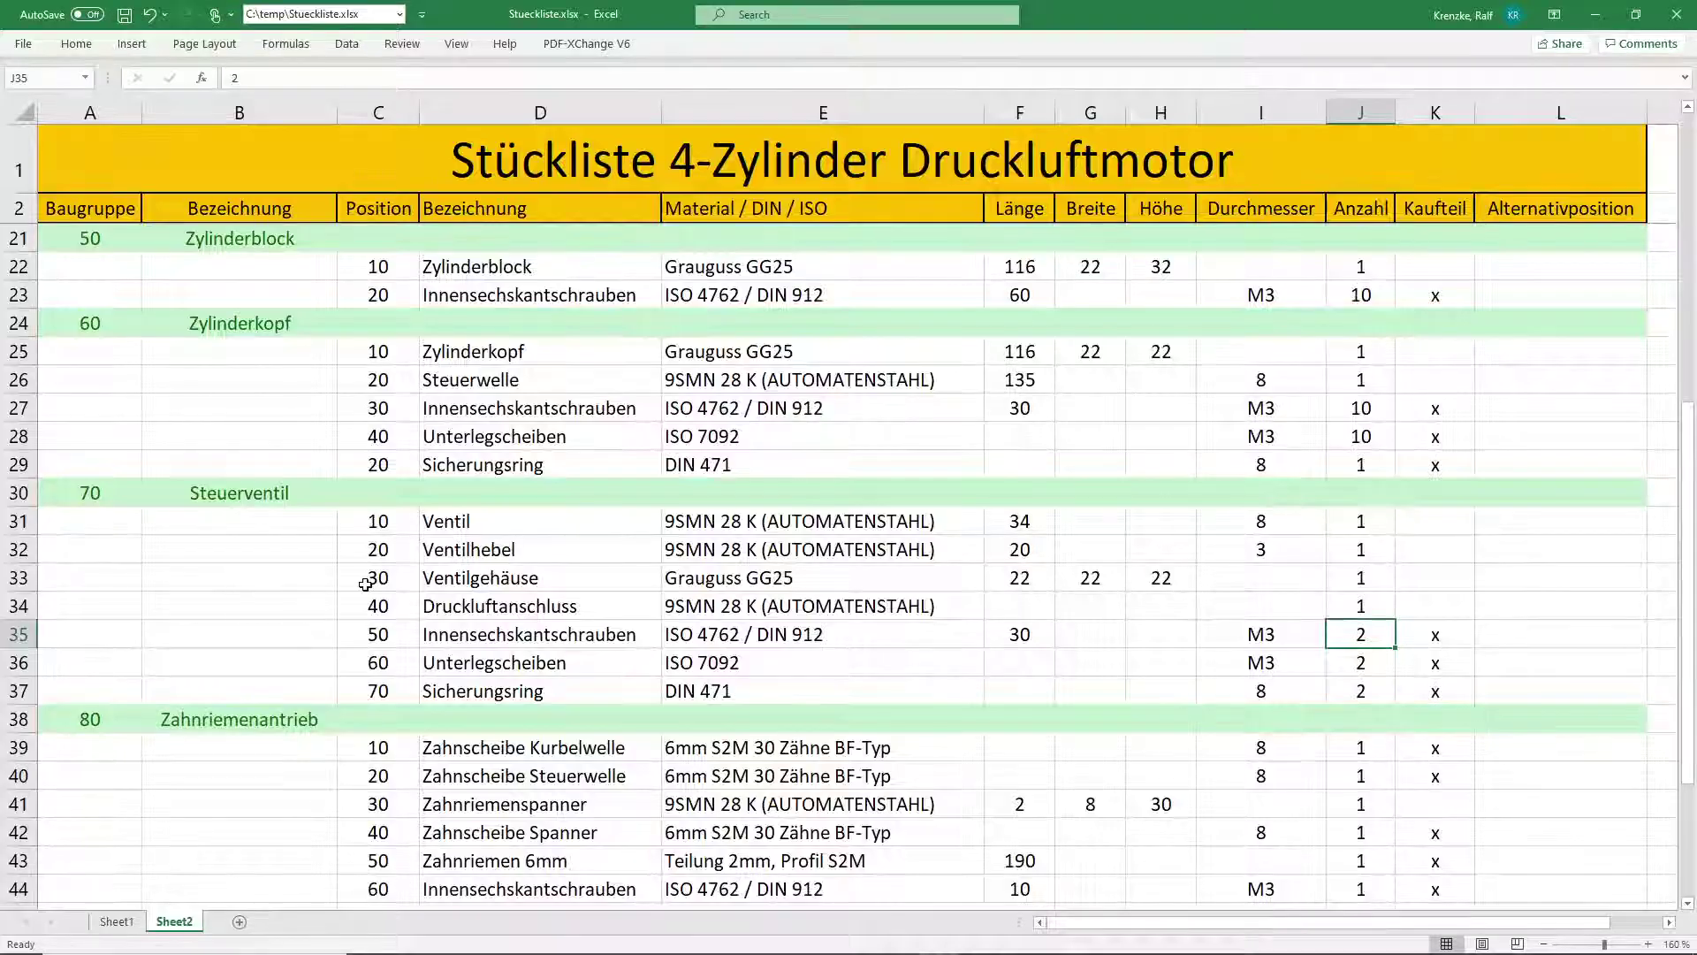
# Check the Zahnriemenantrieb belt specification in E43 and the screw and washer standards in E44:E45
pyautogui.scroll(-4, 827, 493)
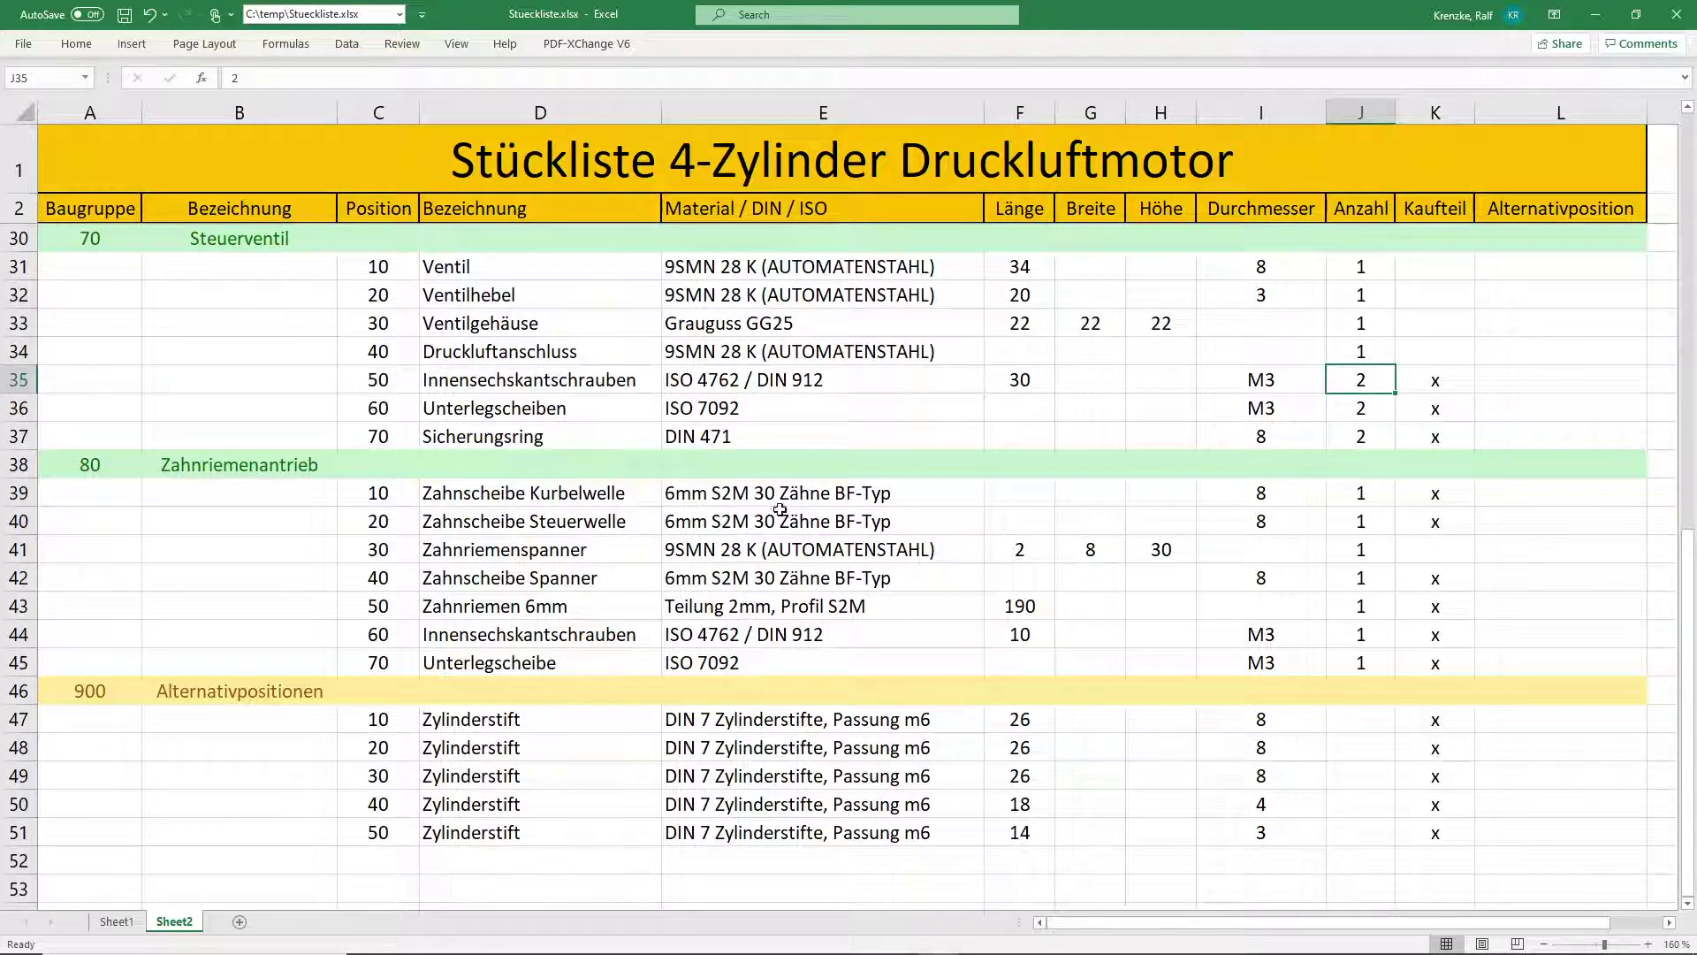
pyautogui.click(763, 609)
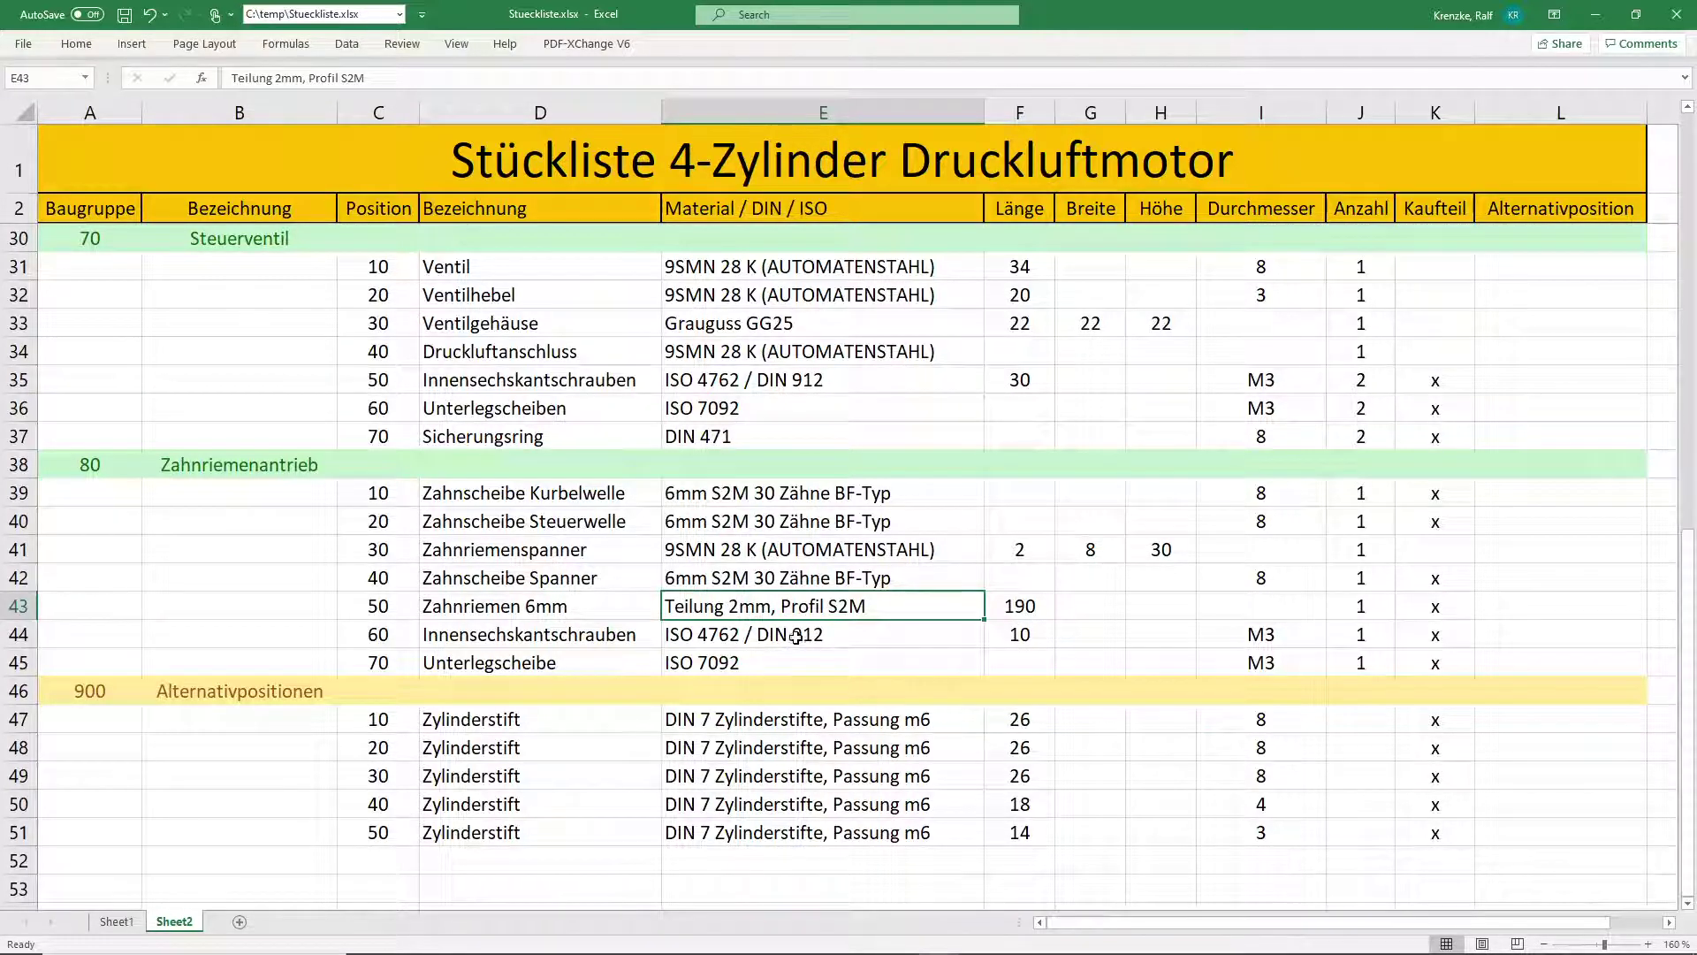
pyautogui.click(794, 648)
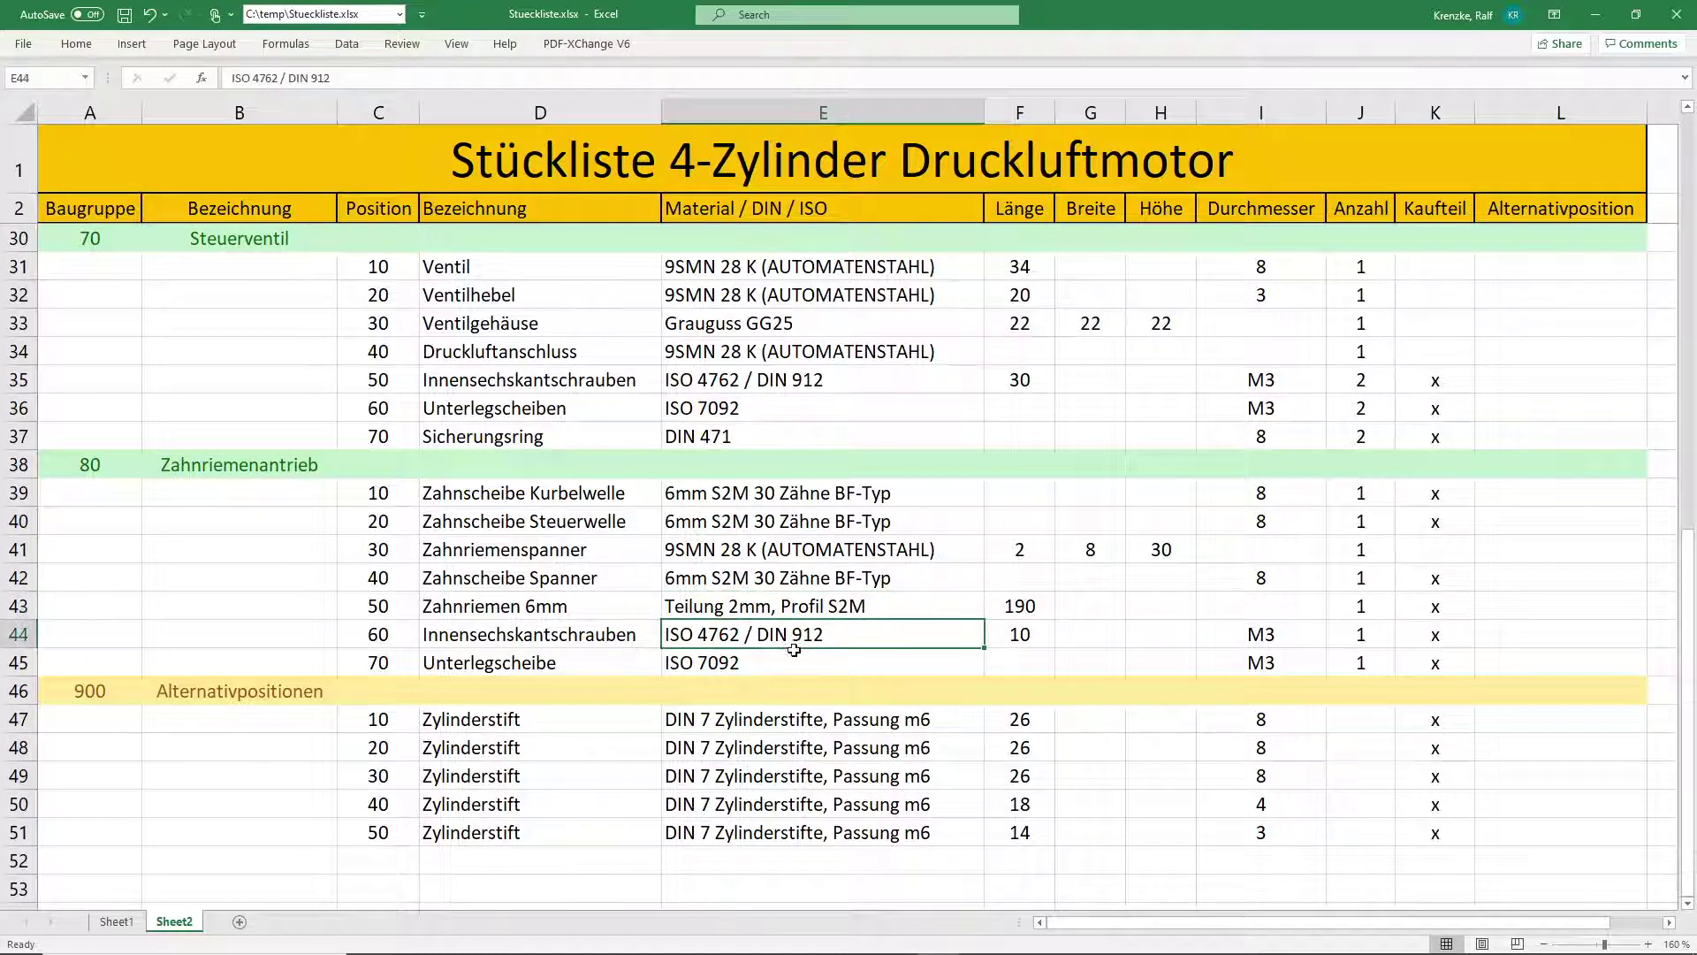
pyautogui.moveTo(793, 649); pyautogui.dragTo(790, 655)
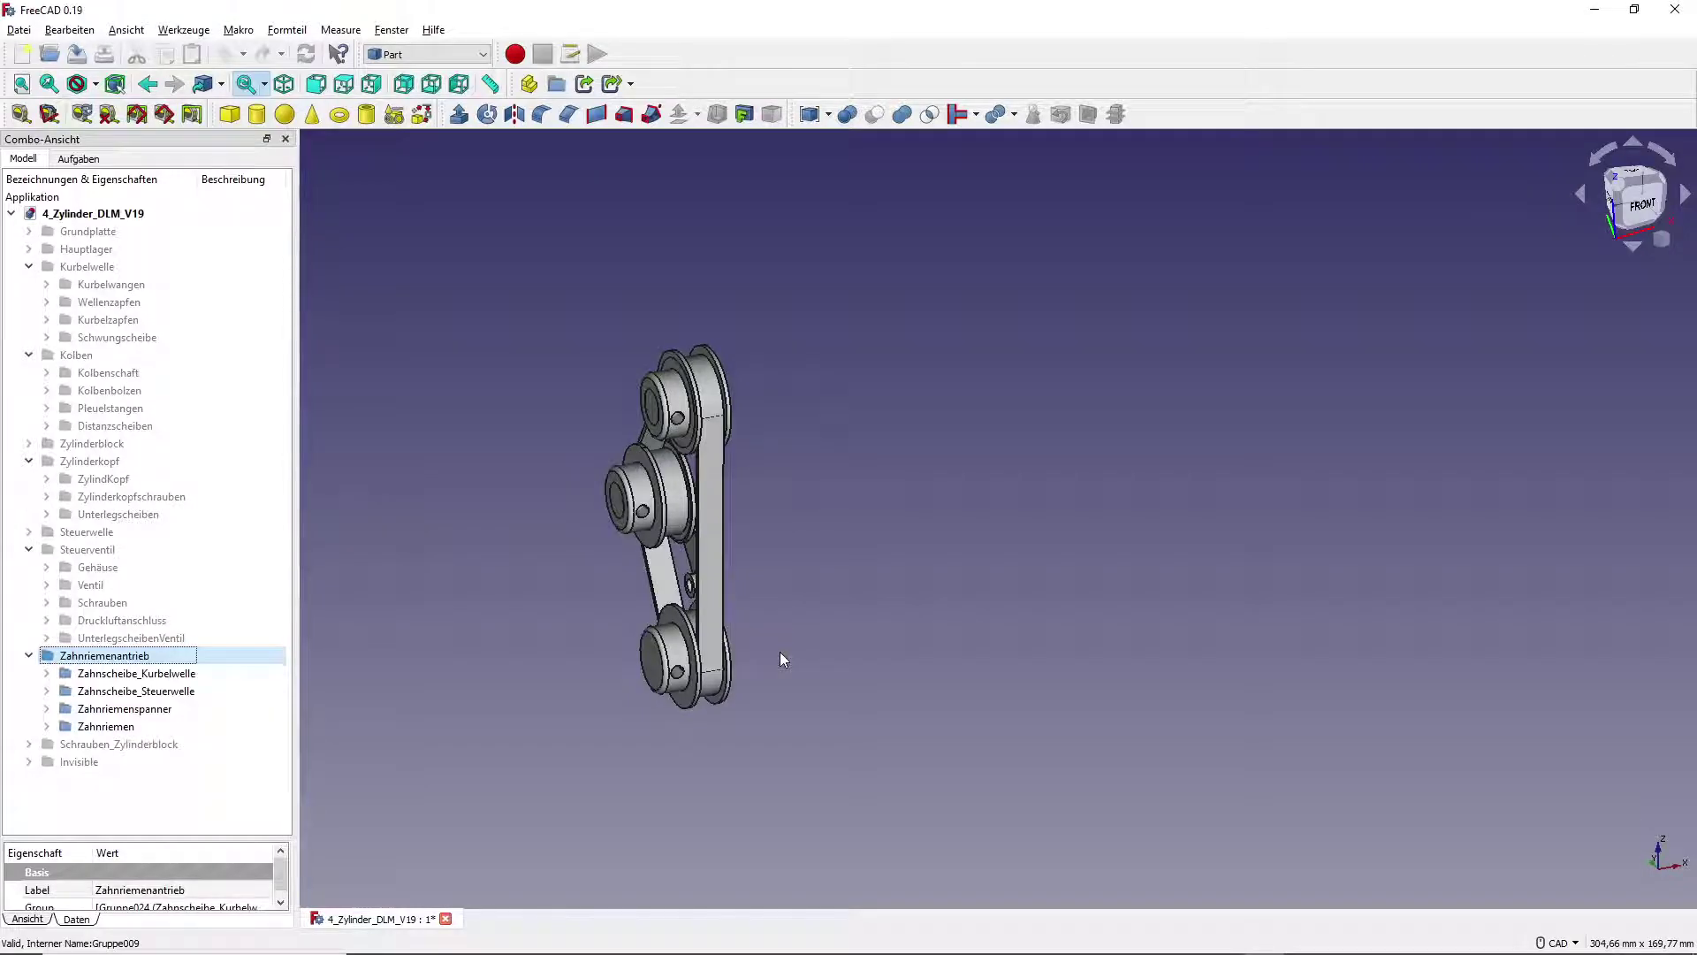
# Hide the selected Zahnriemenantrieb group so no assembly parts remain displayed
pyautogui.press('space')
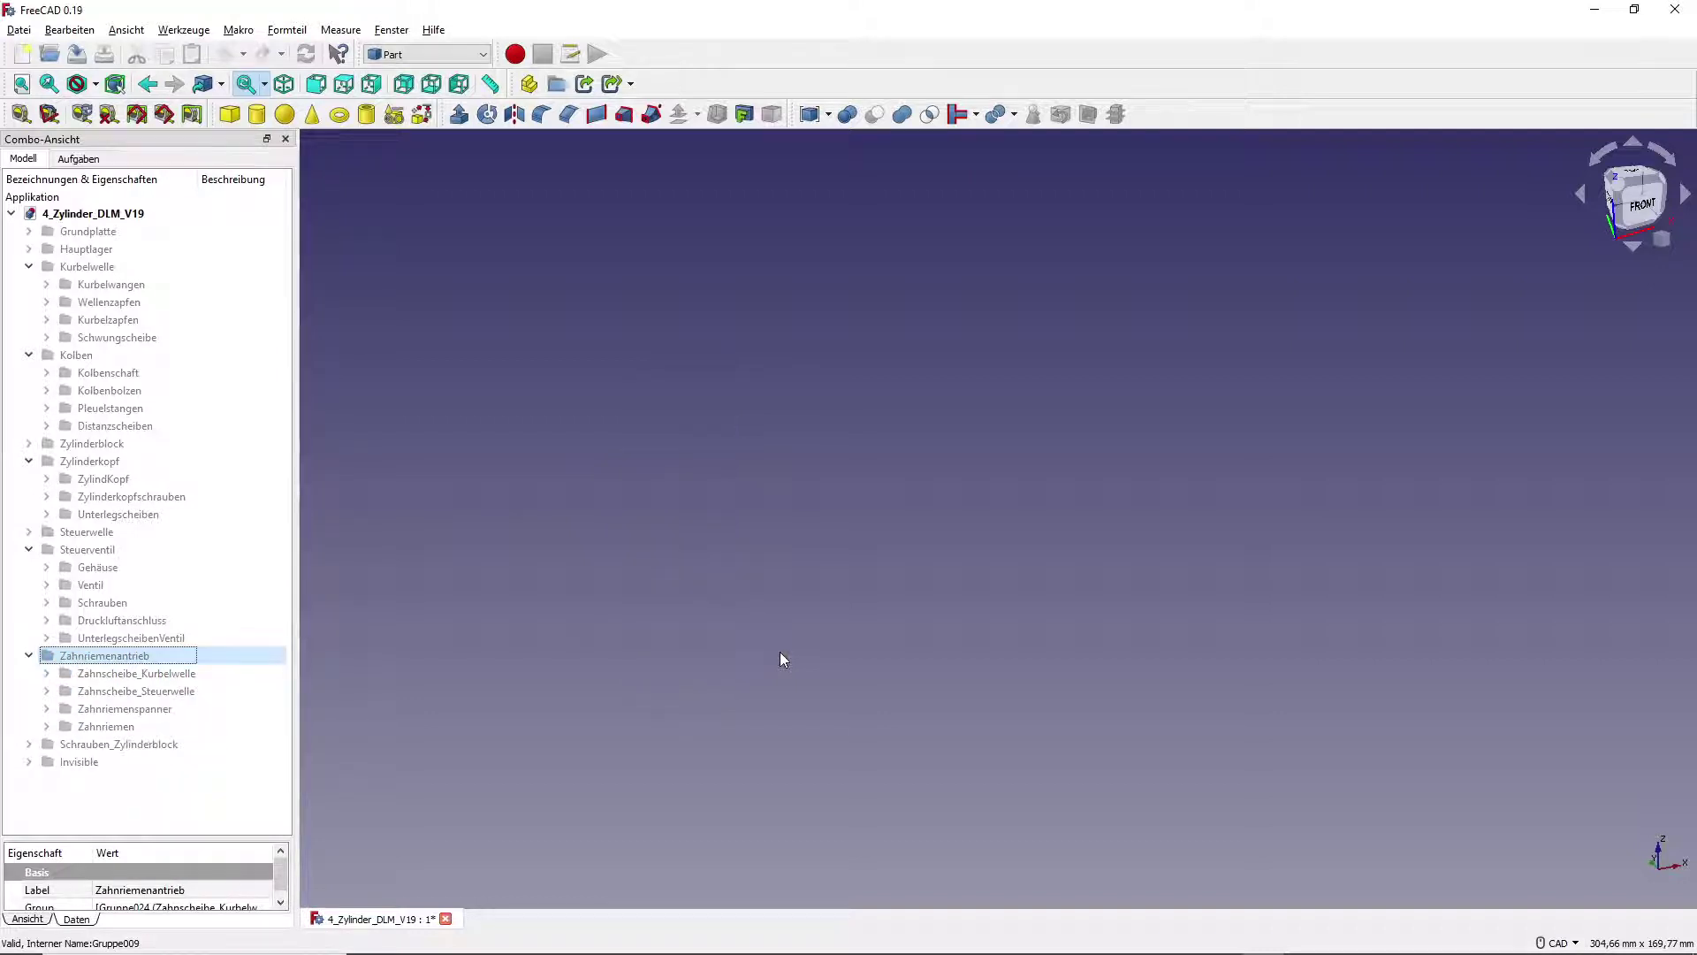